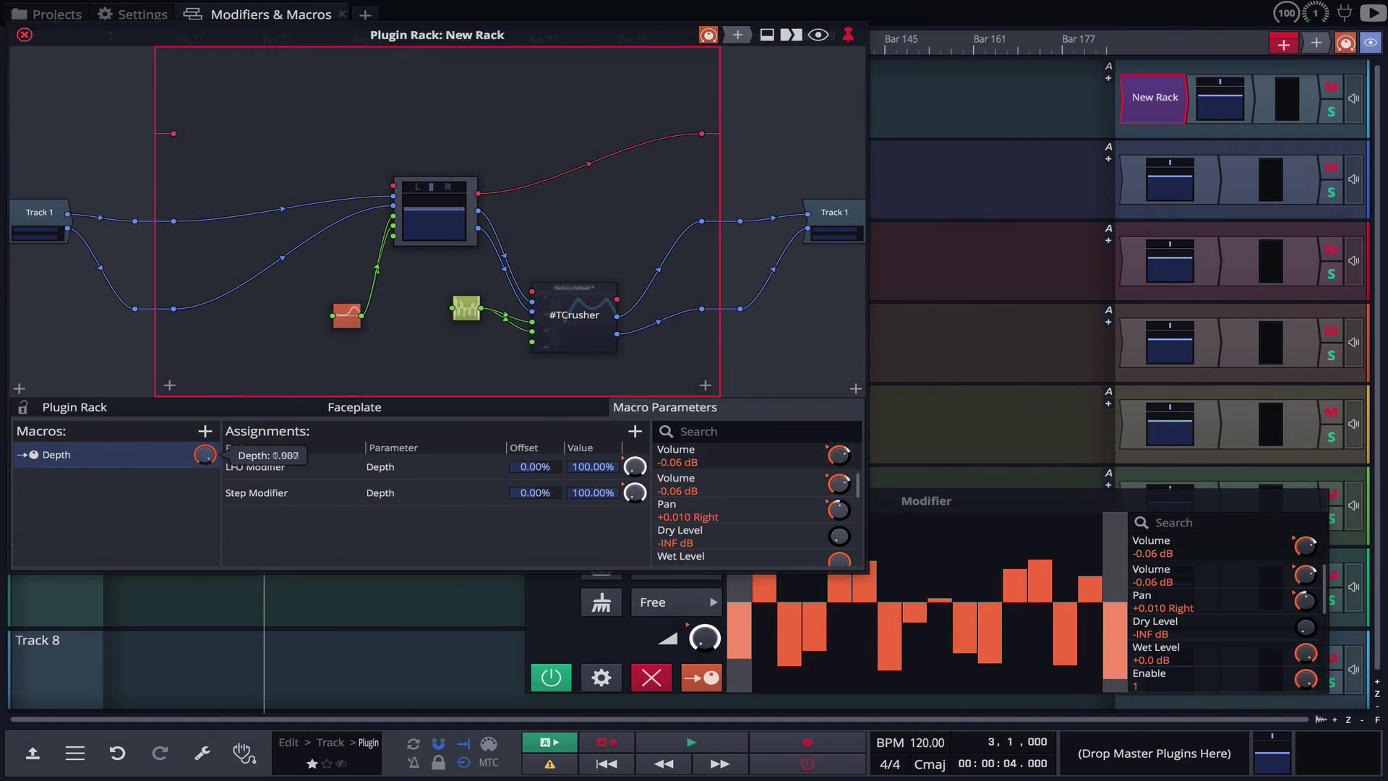
Raise the Depth macro to maximum and wire rack outputs 1–3 to the Reverb and Kick channels
{"action": "left_click_drag", "start_coordinate": [206, 454], "coordinate": [217, 449]}
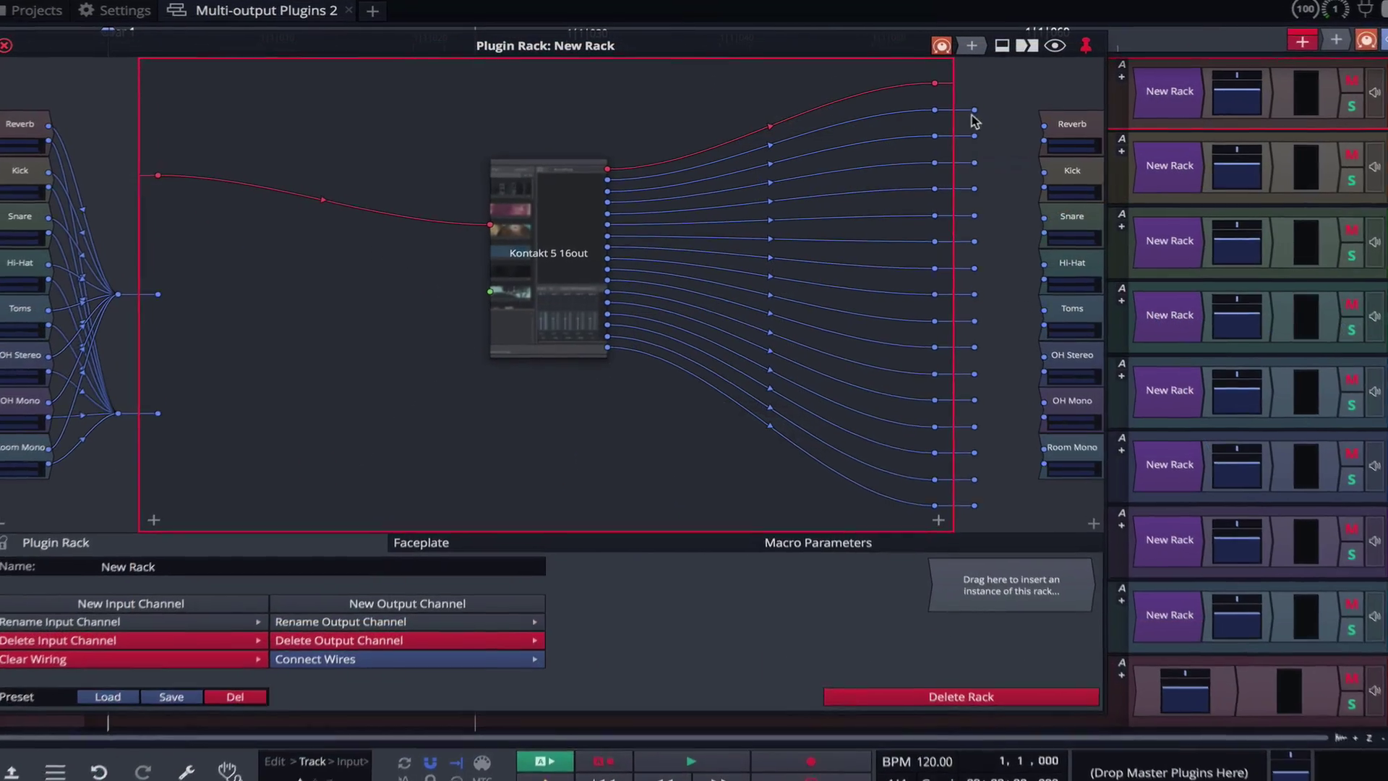
{"action": "left_click_drag", "start_coordinate": [974, 110], "coordinate": [1044, 142]}
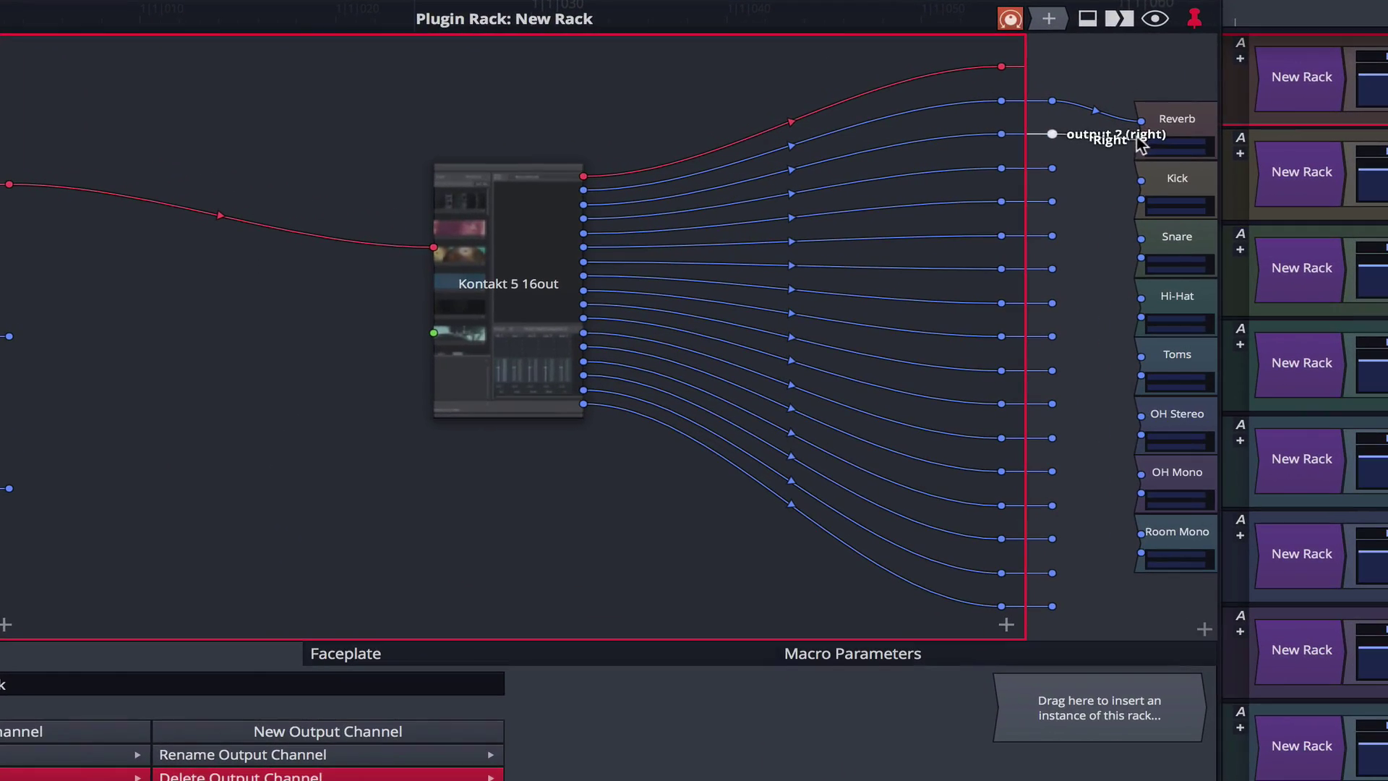
{"action": "left_click_drag", "start_coordinate": [1141, 144], "coordinate": [1141, 145]}
{"action": "left_click_drag", "start_coordinate": [1051, 169], "coordinate": [1117, 181]}
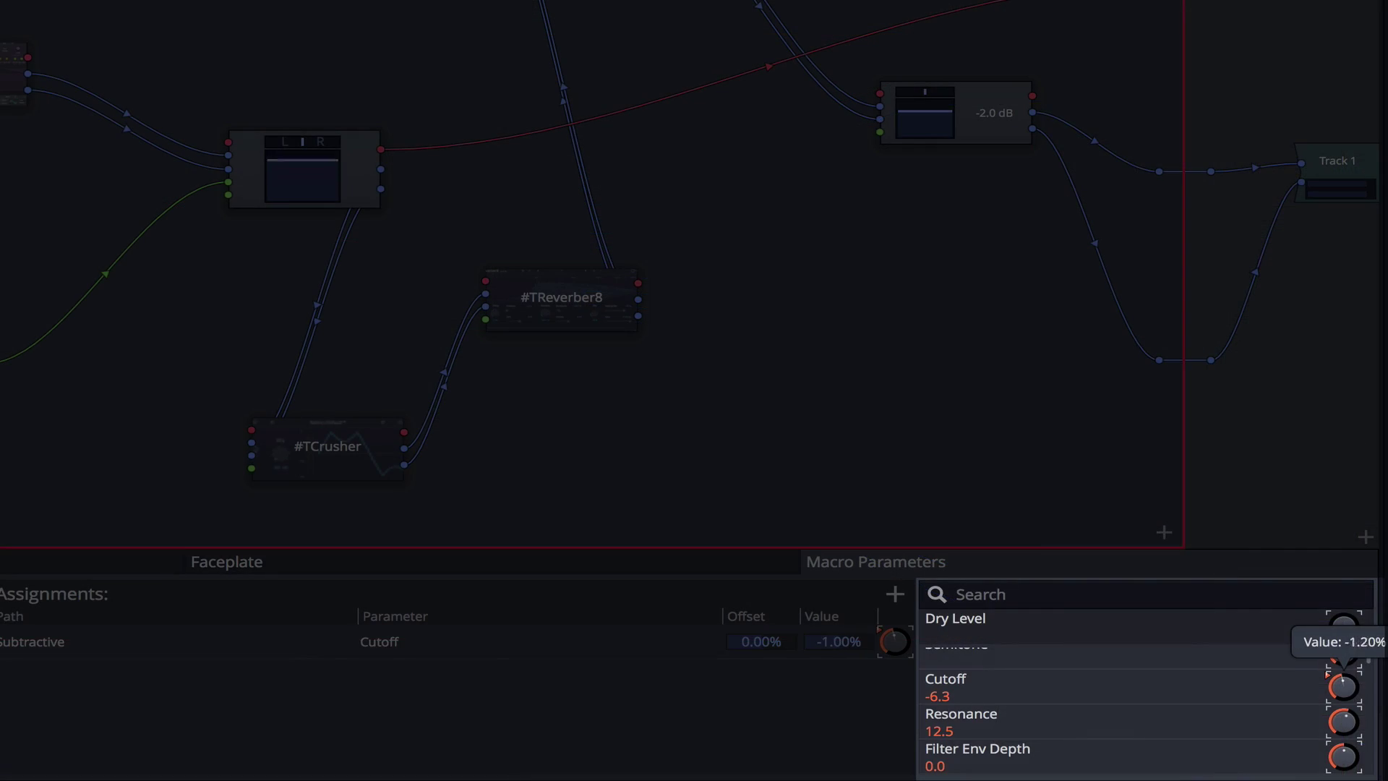
Lower the Cutoff macro to about -11% and open the #TCrusher plugin's window
{"action": "left_click_drag", "start_coordinate": [1343, 685], "coordinate": [1338, 756]}
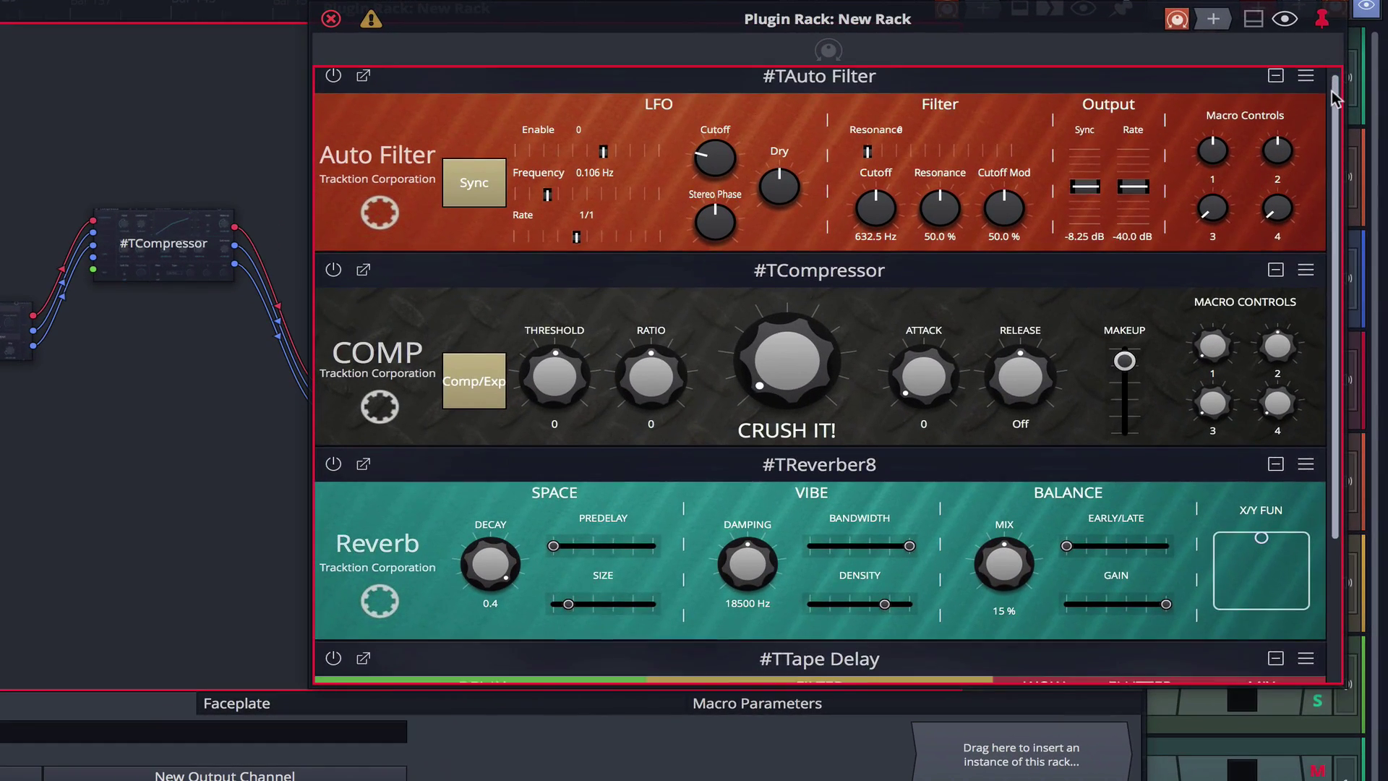
{"action": "left_click_drag", "start_coordinate": [1334, 97], "coordinate": [1330, 217]}
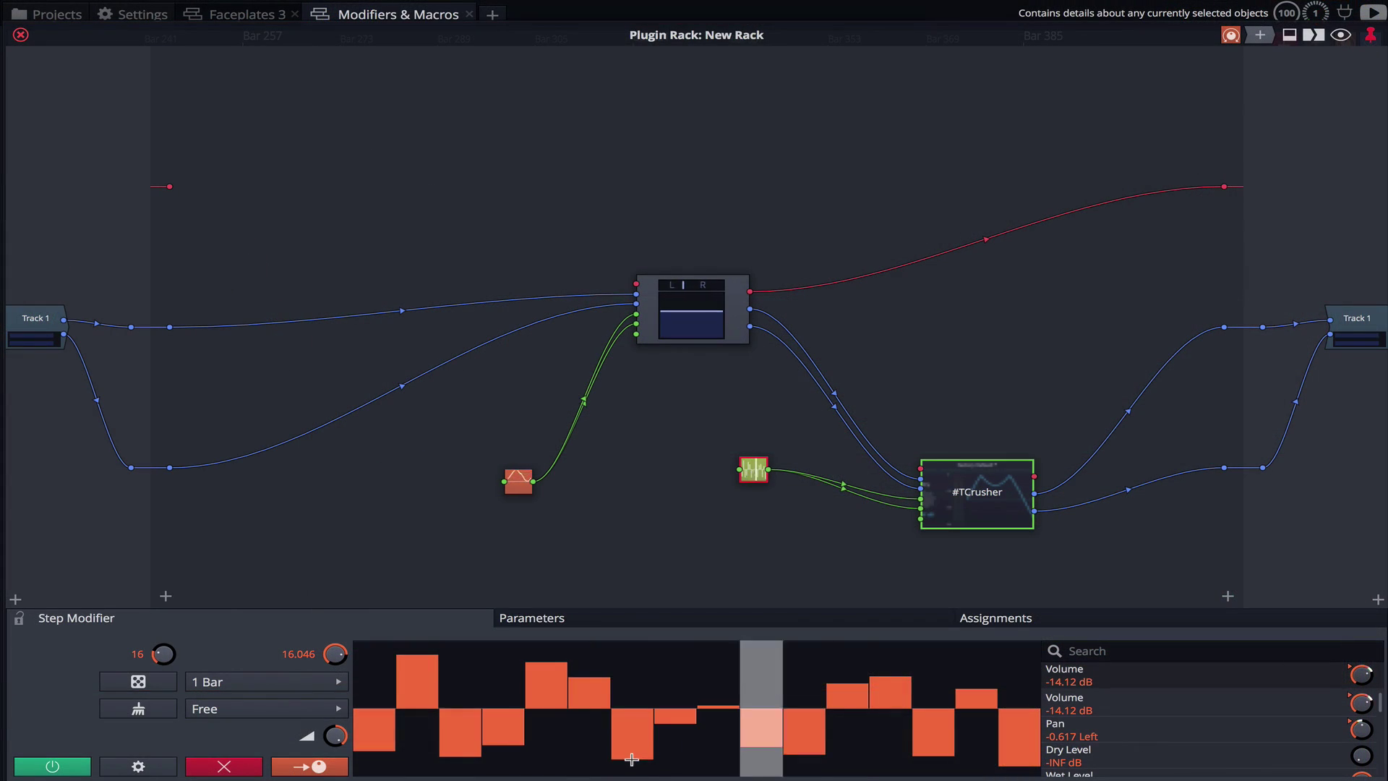
{"action": "left_click", "coordinate": [965, 492]}
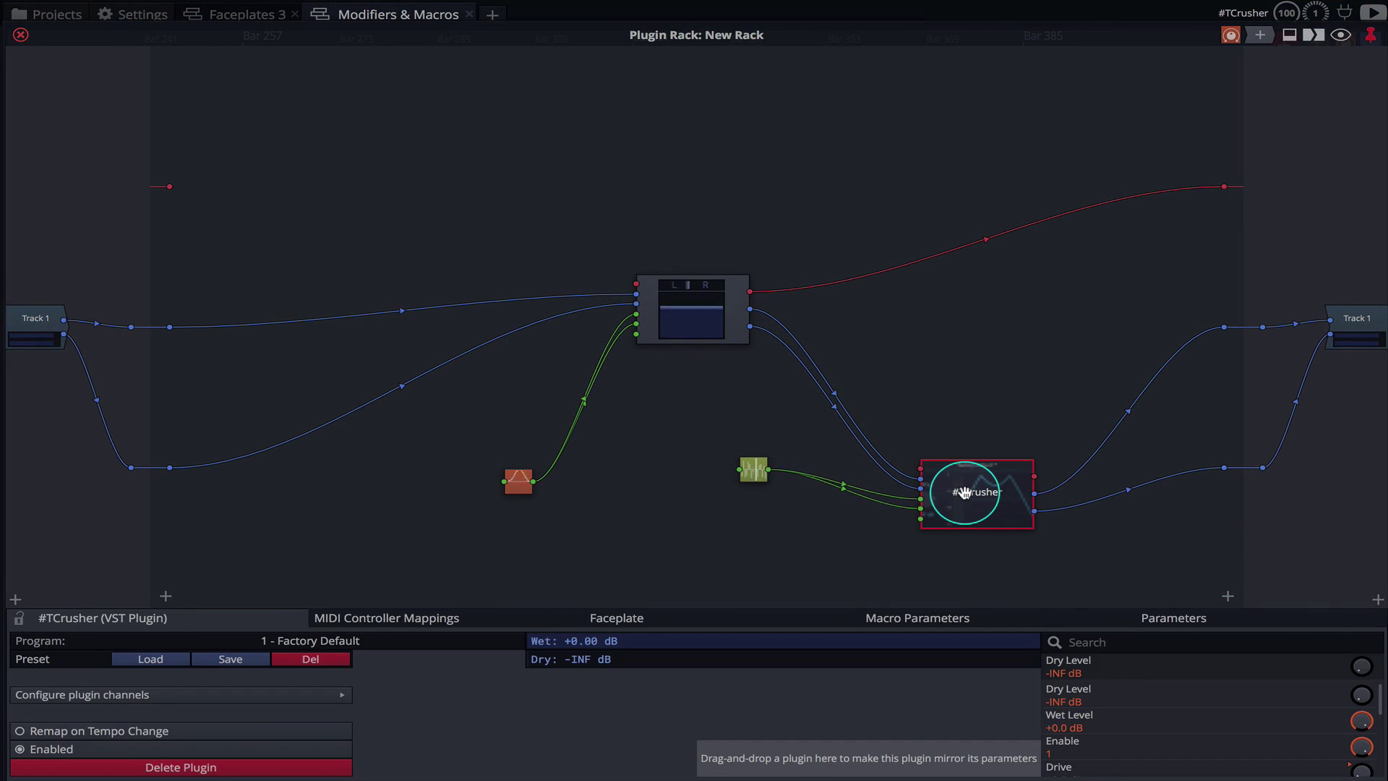
{"action": "double_click", "coordinate": [965, 492]}
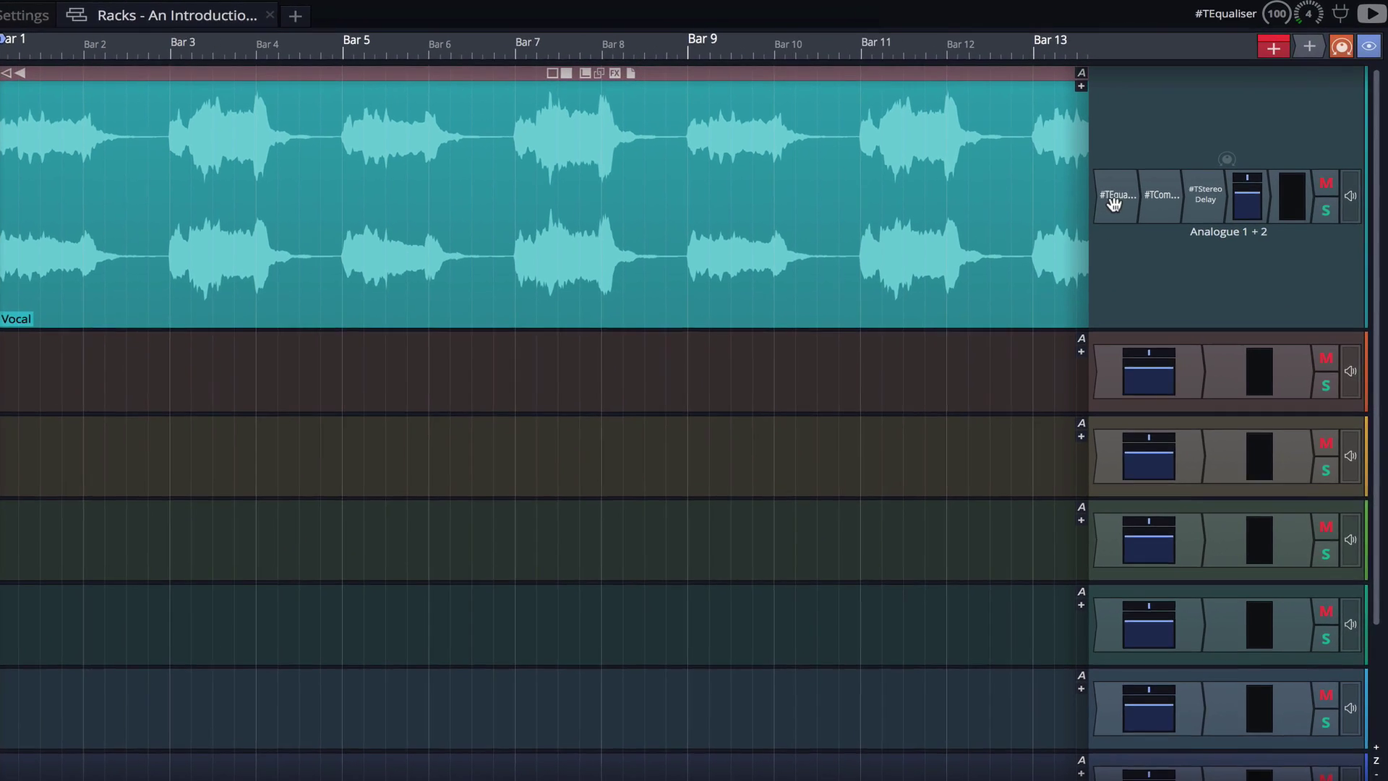
Select #TEqualiser, #TCompressor and #TStereo Delay on Track 1 and wrap them in a new rack plugin
{"action": "double_click", "coordinate": [1141, 177]}
{"action": "left_click", "coordinate": [1186, 179], "text": "shift"}
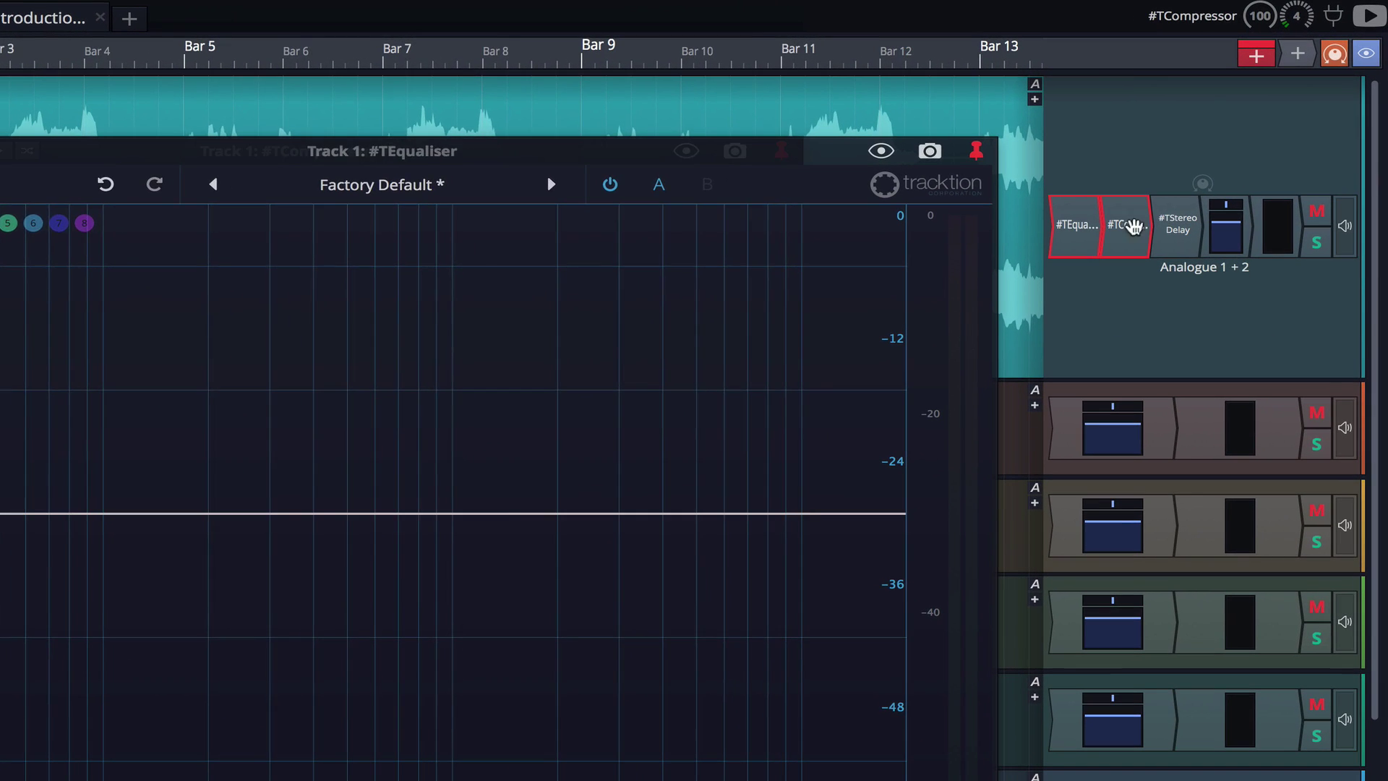
{"action": "left_click", "coordinate": [1175, 225], "text": "shift"}
{"action": "right_click", "coordinate": [1173, 228]}
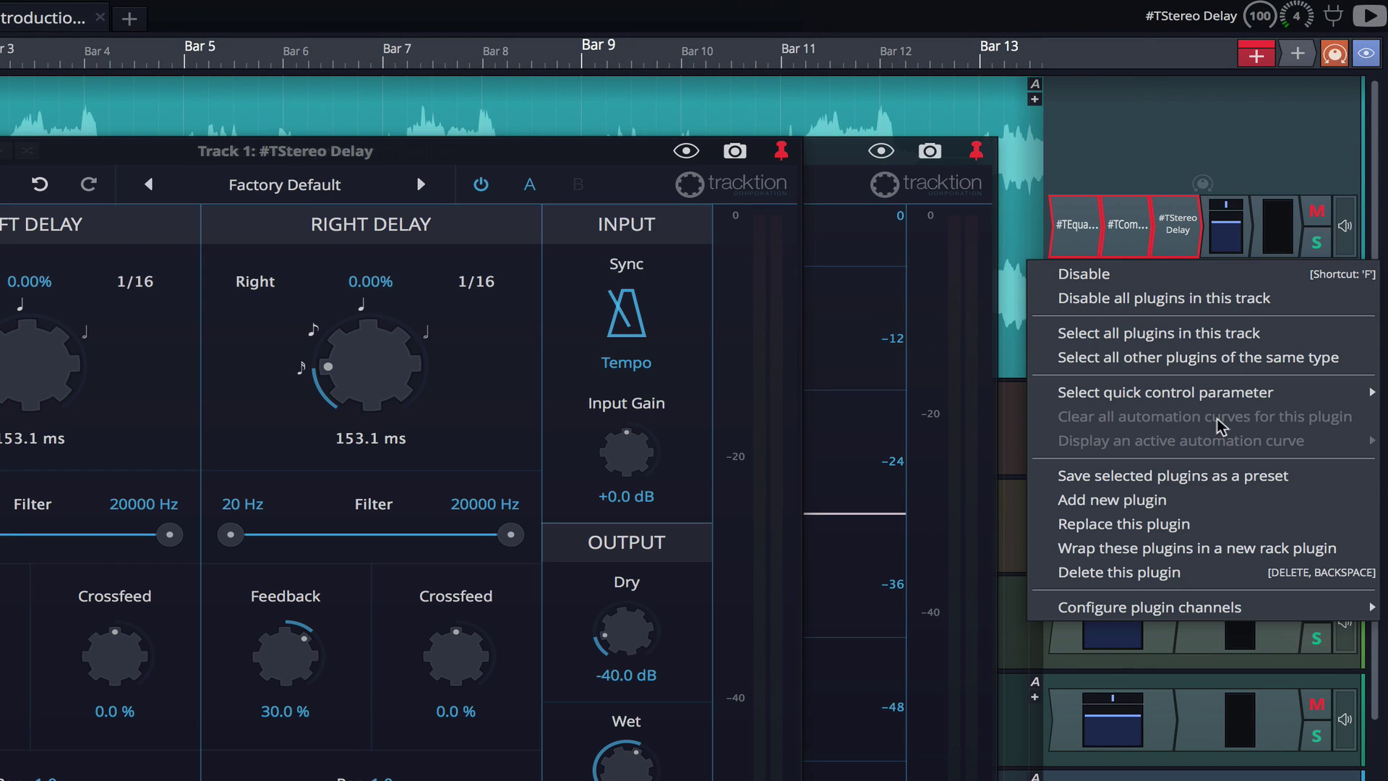
{"action": "left_click", "coordinate": [1192, 551]}
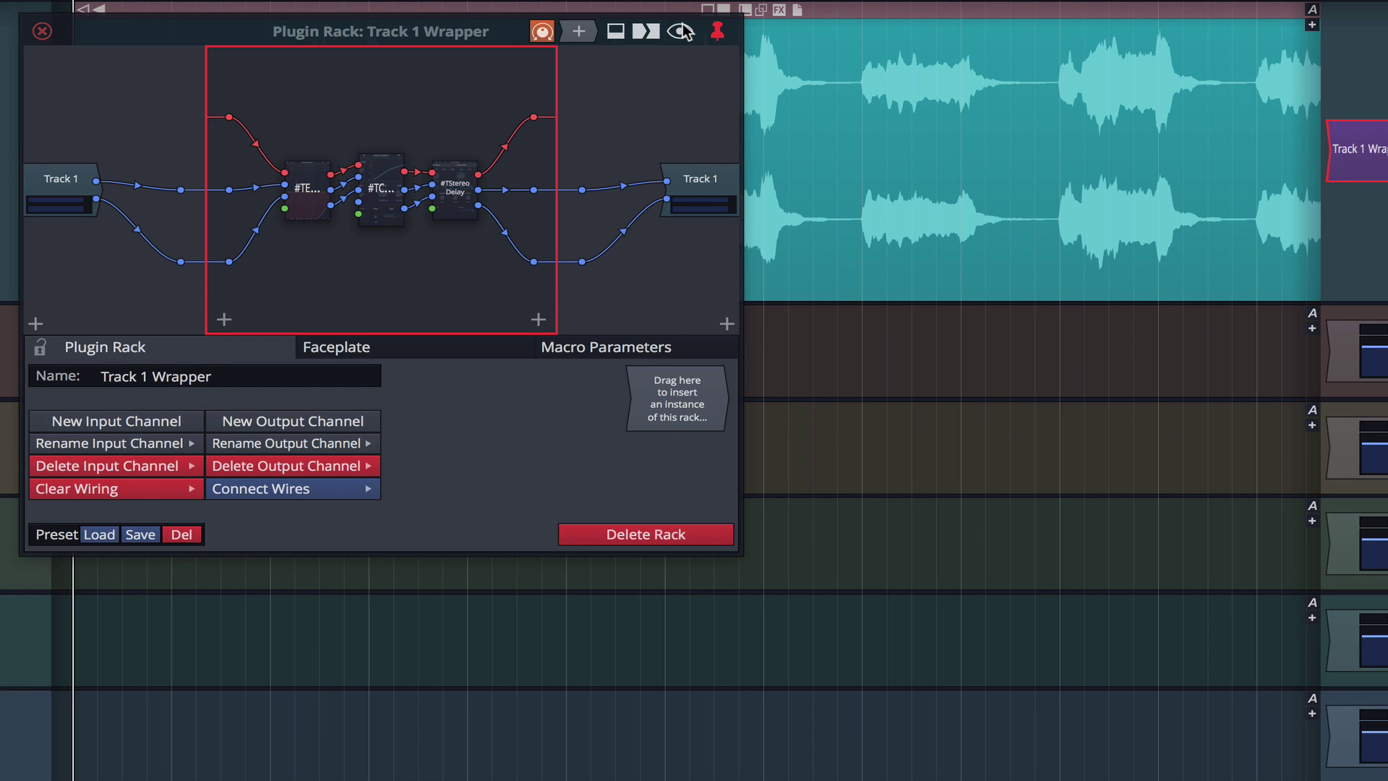
View the rack's plugins as widened stacked faceplates, then close that view
{"action": "left_click", "coordinate": [682, 31]}
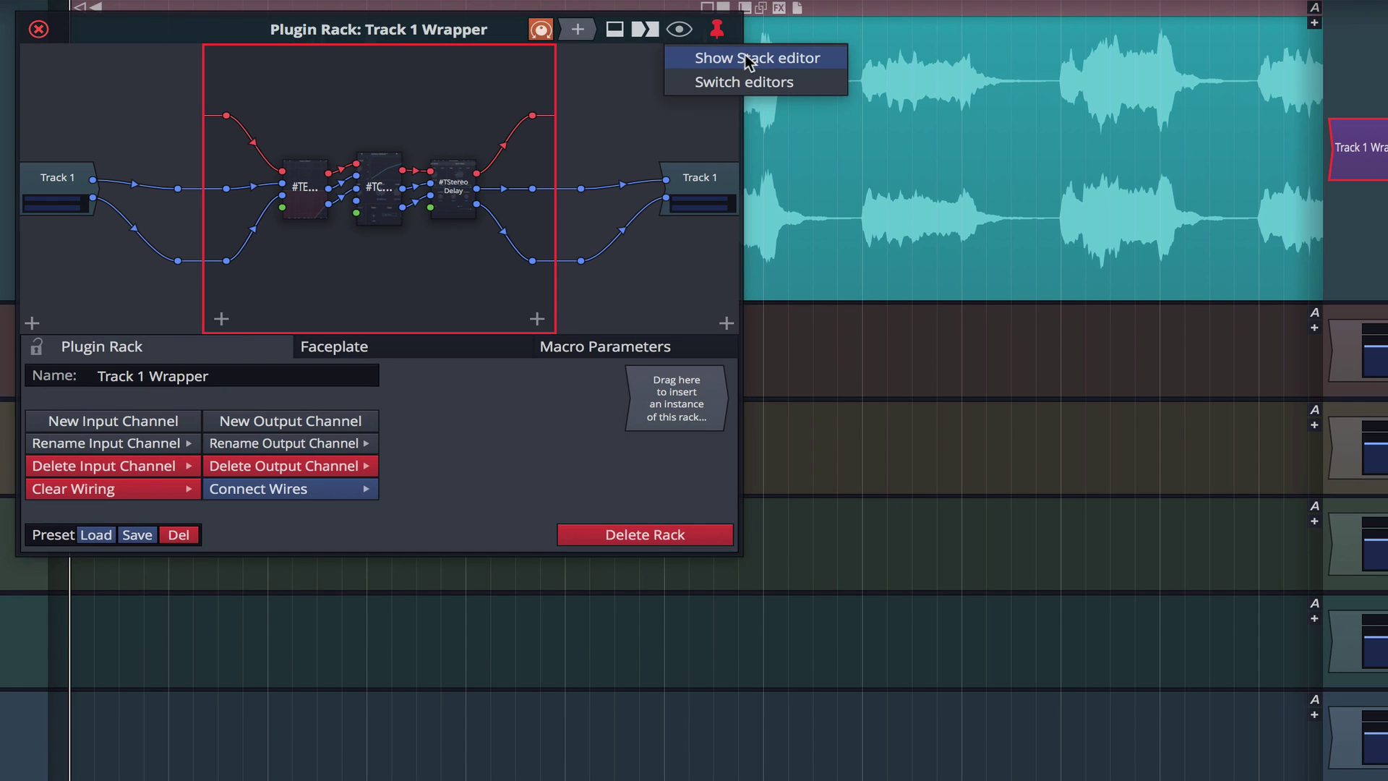
{"action": "left_click", "coordinate": [748, 59]}
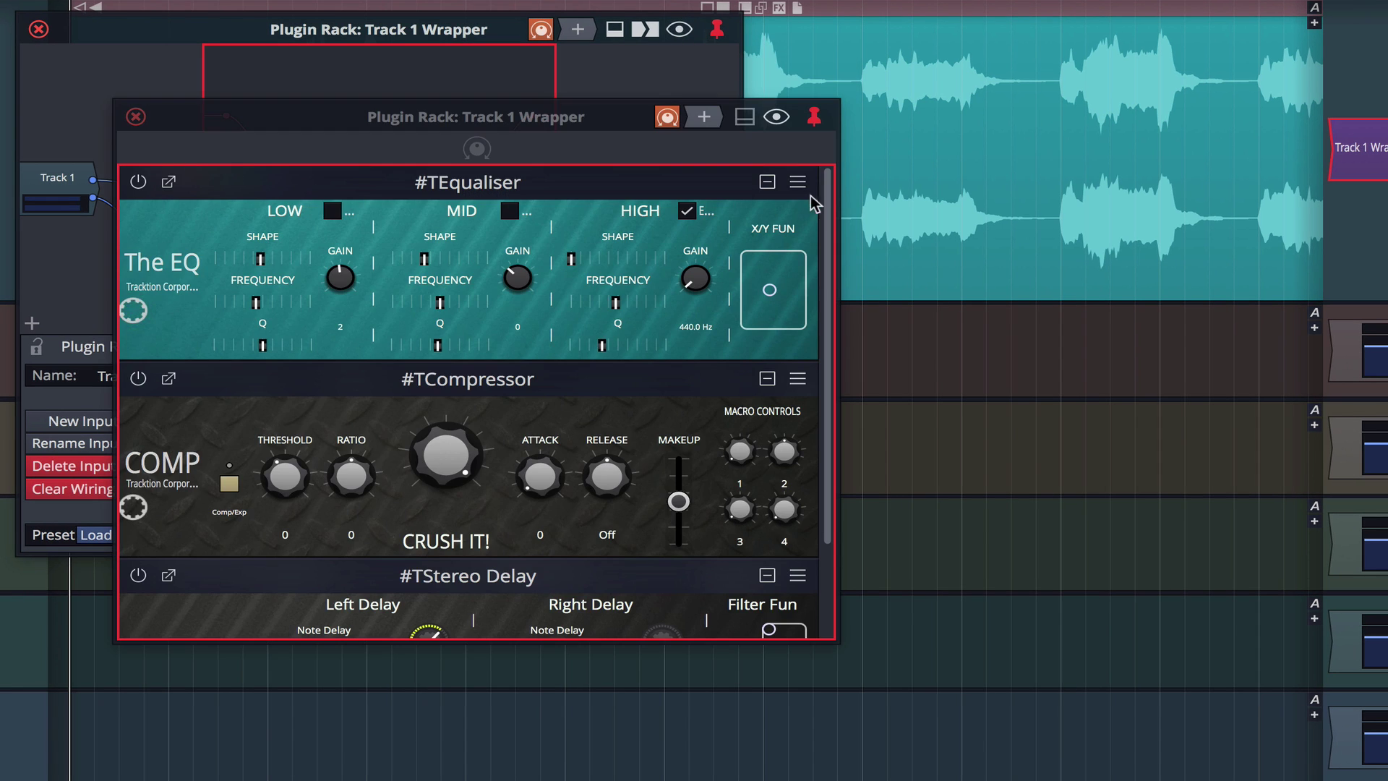
{"action": "left_click_drag", "start_coordinate": [846, 207], "coordinate": [1258, 220]}
{"action": "scroll", "coordinate": [1258, 221], "scroll_direction": "down", "scroll_amount": 3}
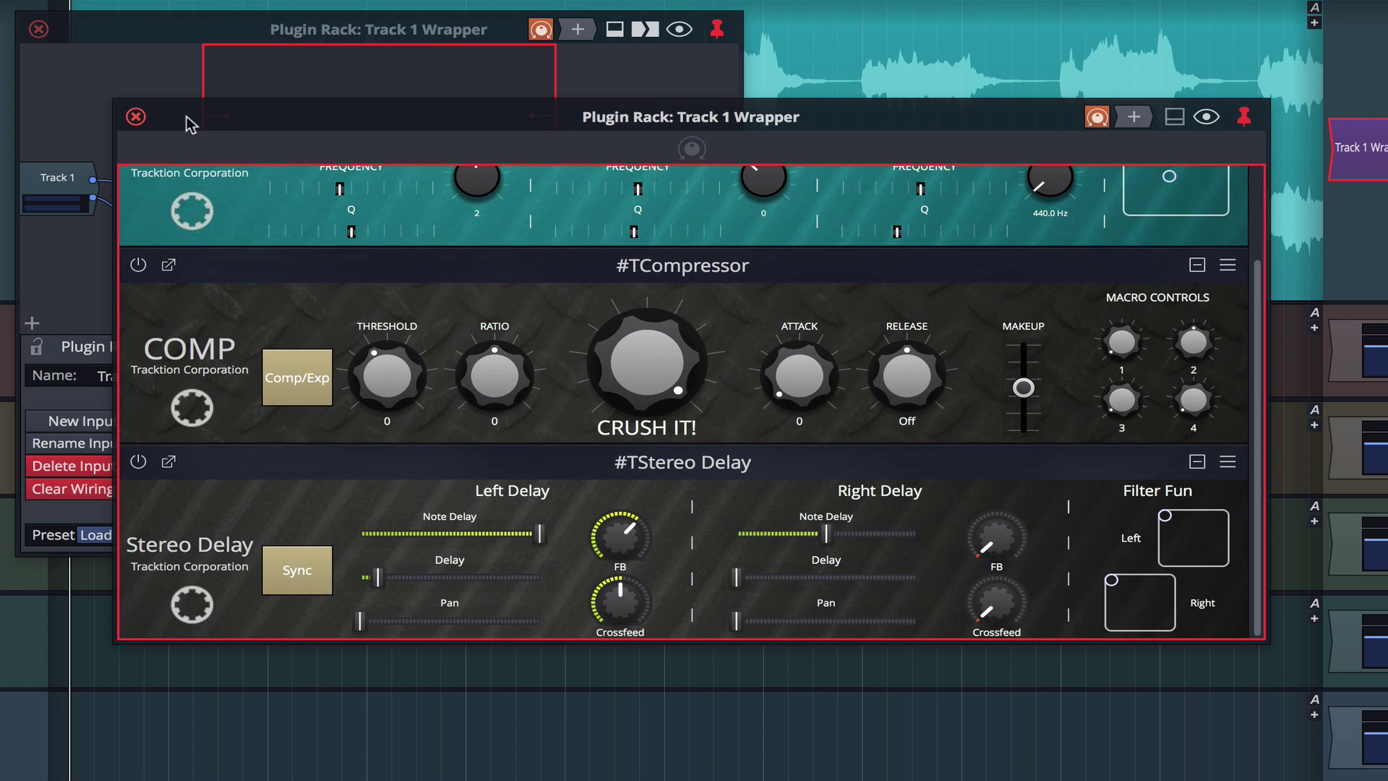
{"action": "left_click", "coordinate": [136, 117]}
Rename the rack to 'Nice Vocal Chain'
{"action": "left_click", "coordinate": [223, 375]}
{"action": "key", "text": "ctrl+a"}
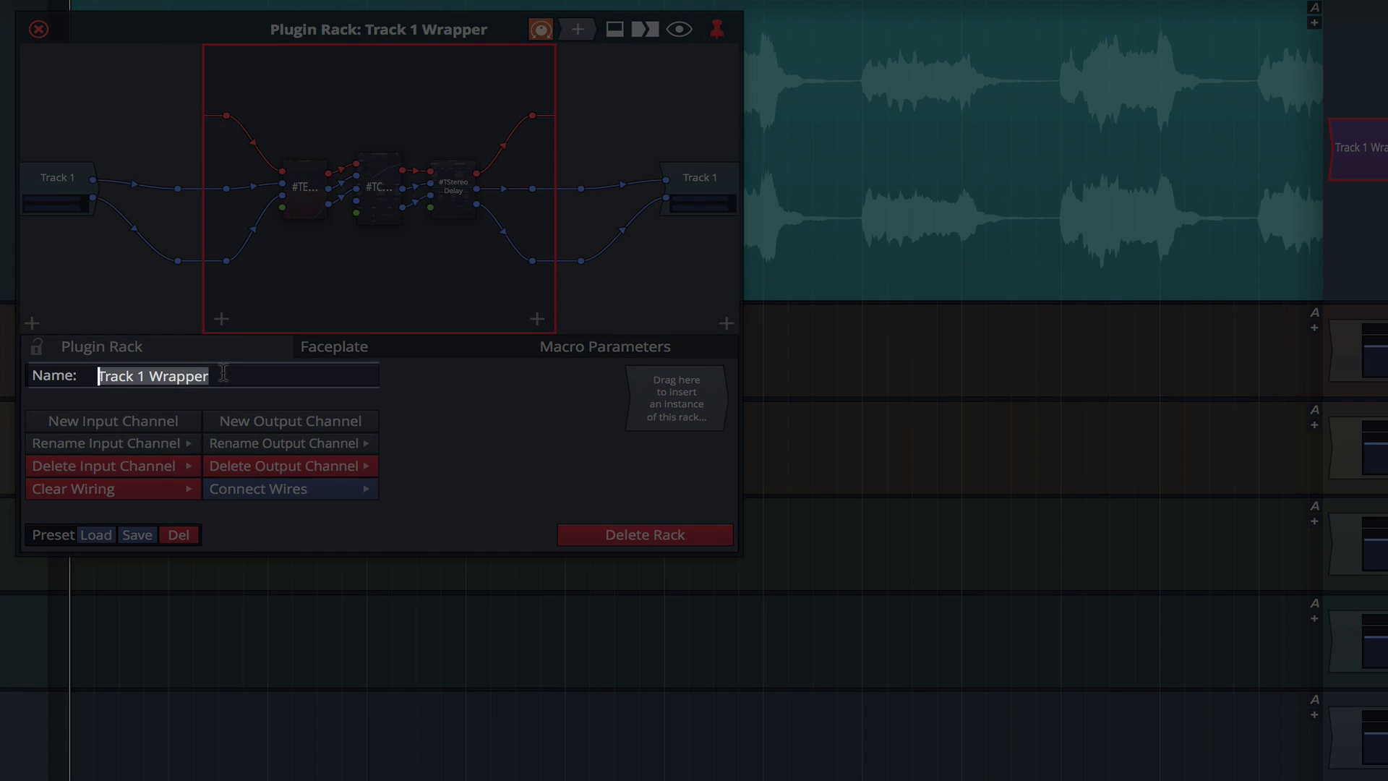
{"action": "type", "text": "Nice Vocal Chain"}
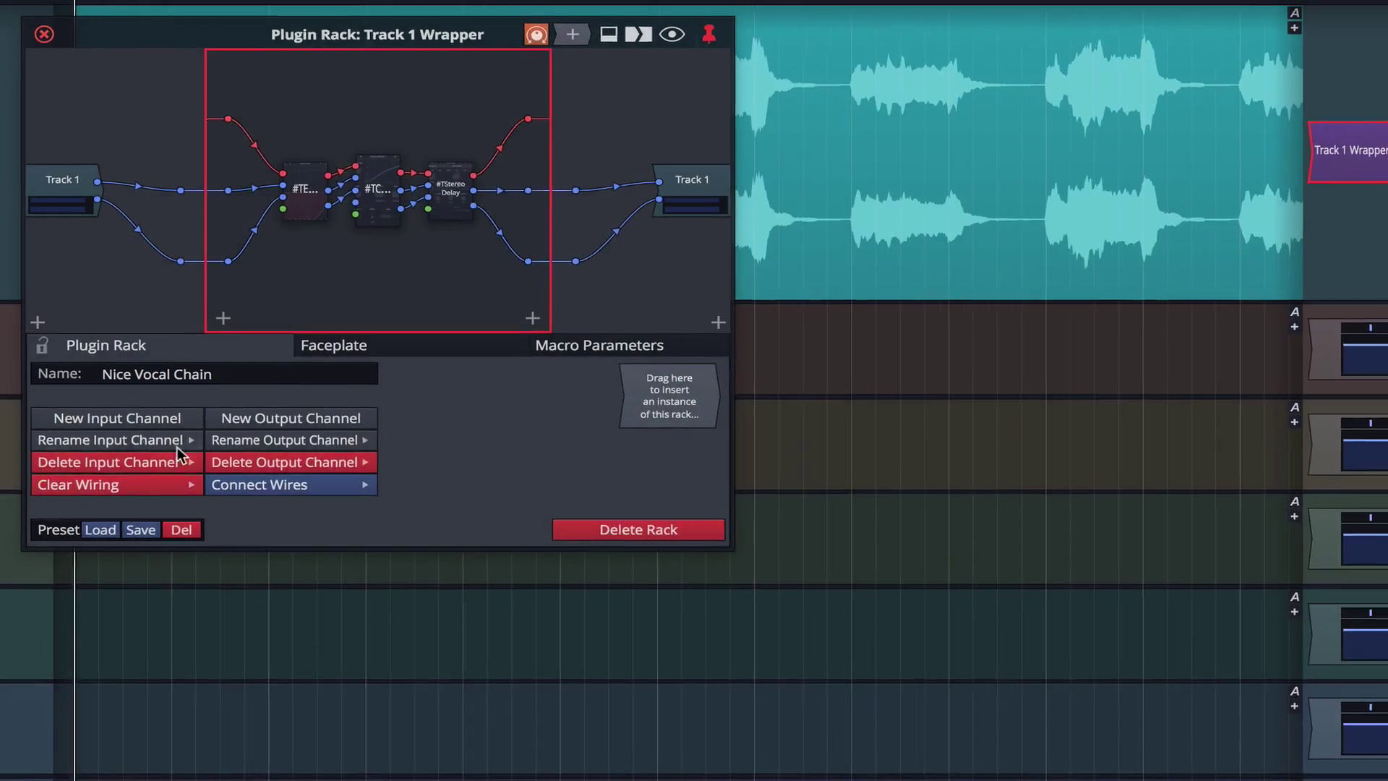
Save the rack as a new preset described 'Pop Vocal' with the Vocal tag
{"action": "left_click", "coordinate": [96, 534]}
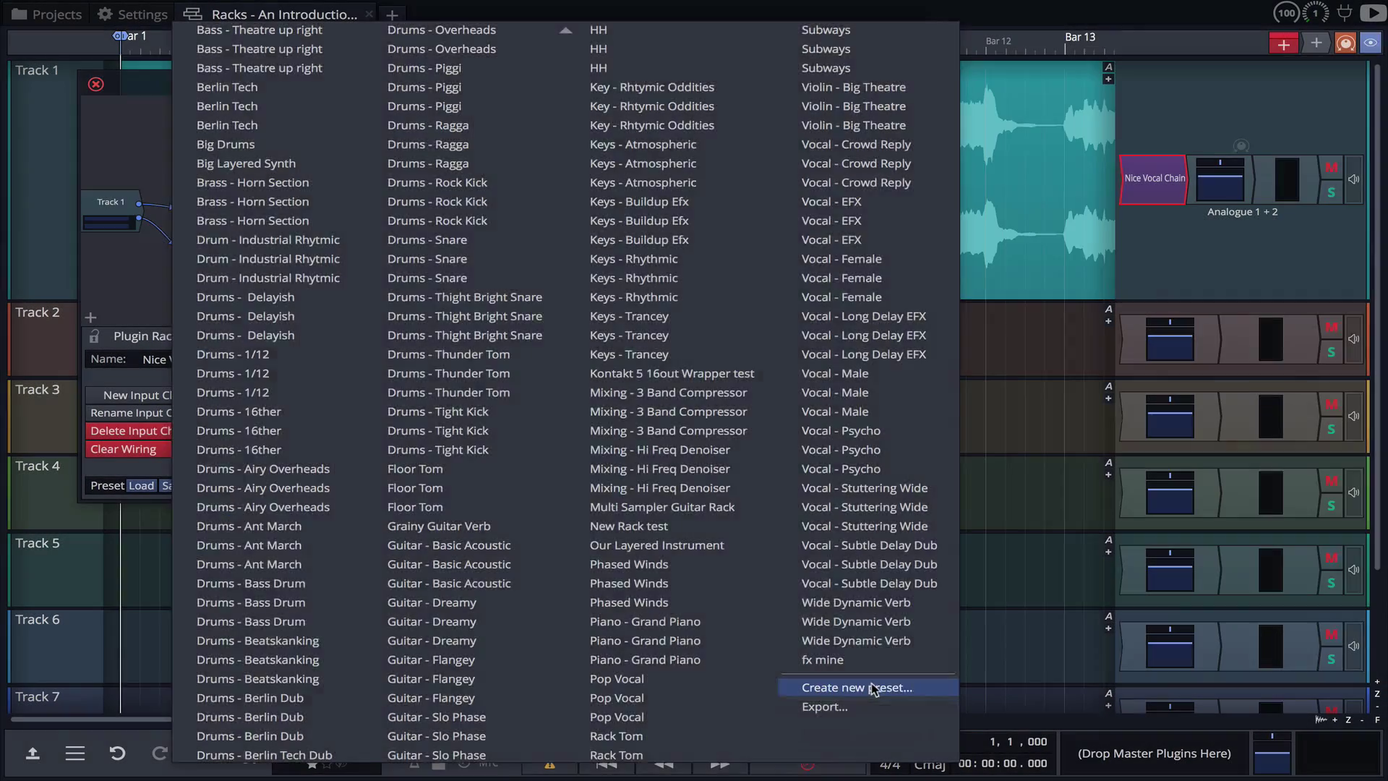
{"action": "left_click", "coordinate": [867, 688]}
{"action": "left_click", "coordinate": [423, 209]}
{"action": "type", "text": "Pop Vocal"}
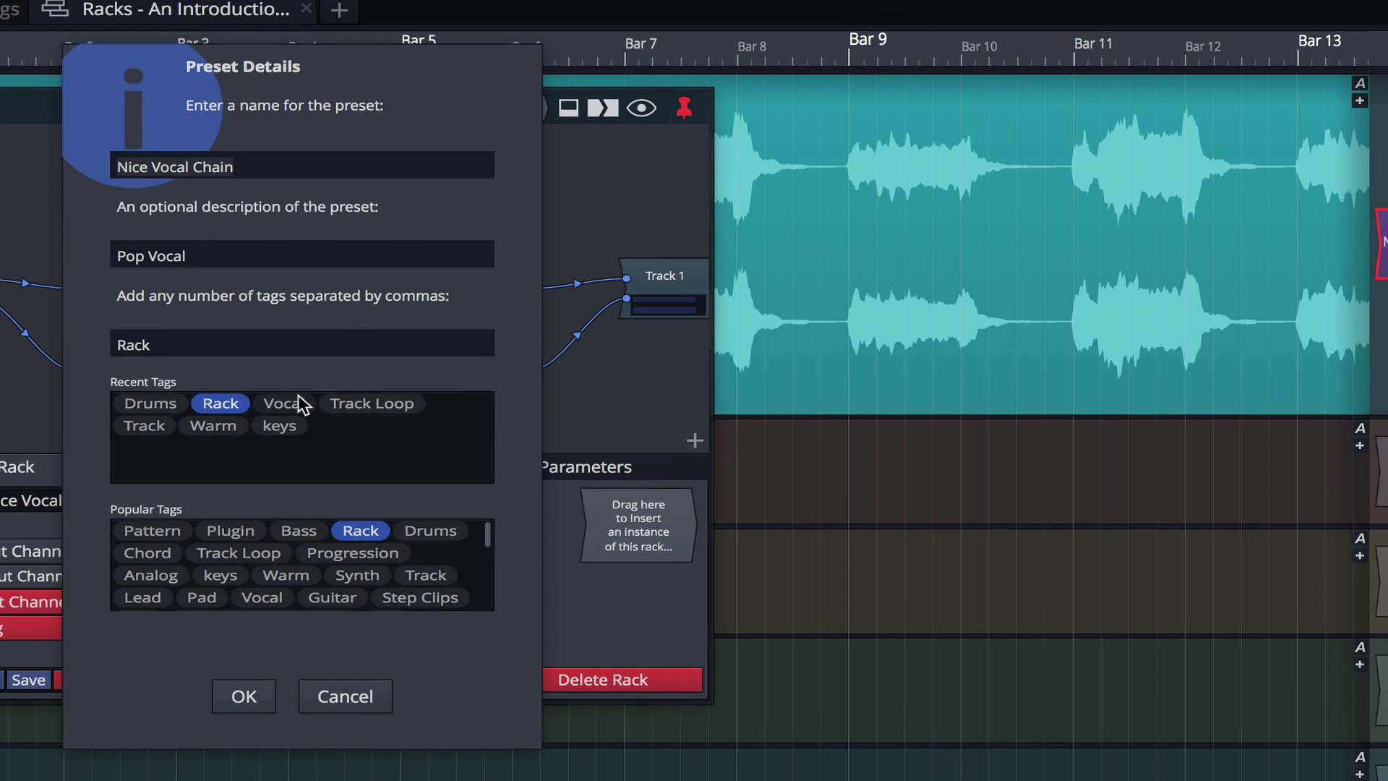
{"action": "left_click", "coordinate": [299, 400]}
{"action": "left_click", "coordinate": [253, 688]}
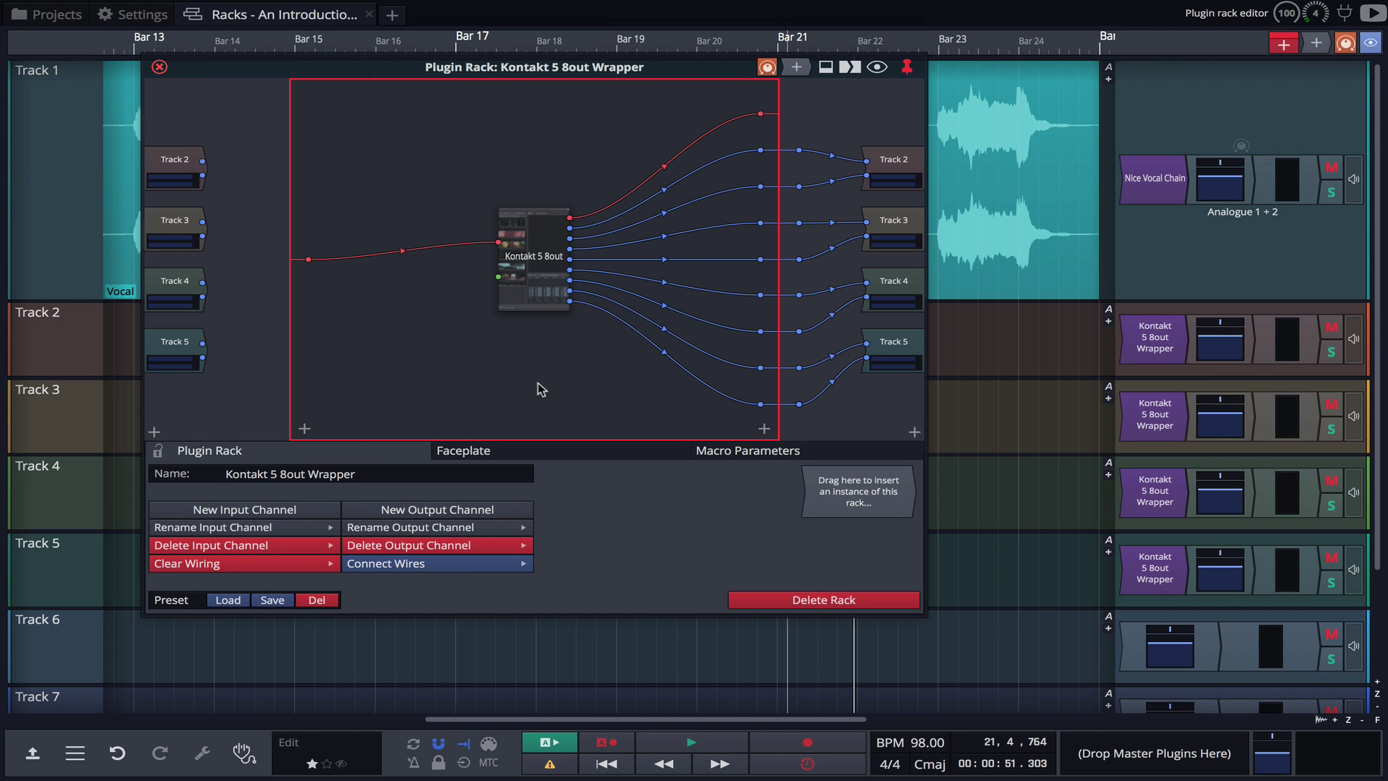
Rename the Kontakt multi-output rack to 'DrumLab Multi-Out'
{"action": "key", "text": "ctrl+a"}
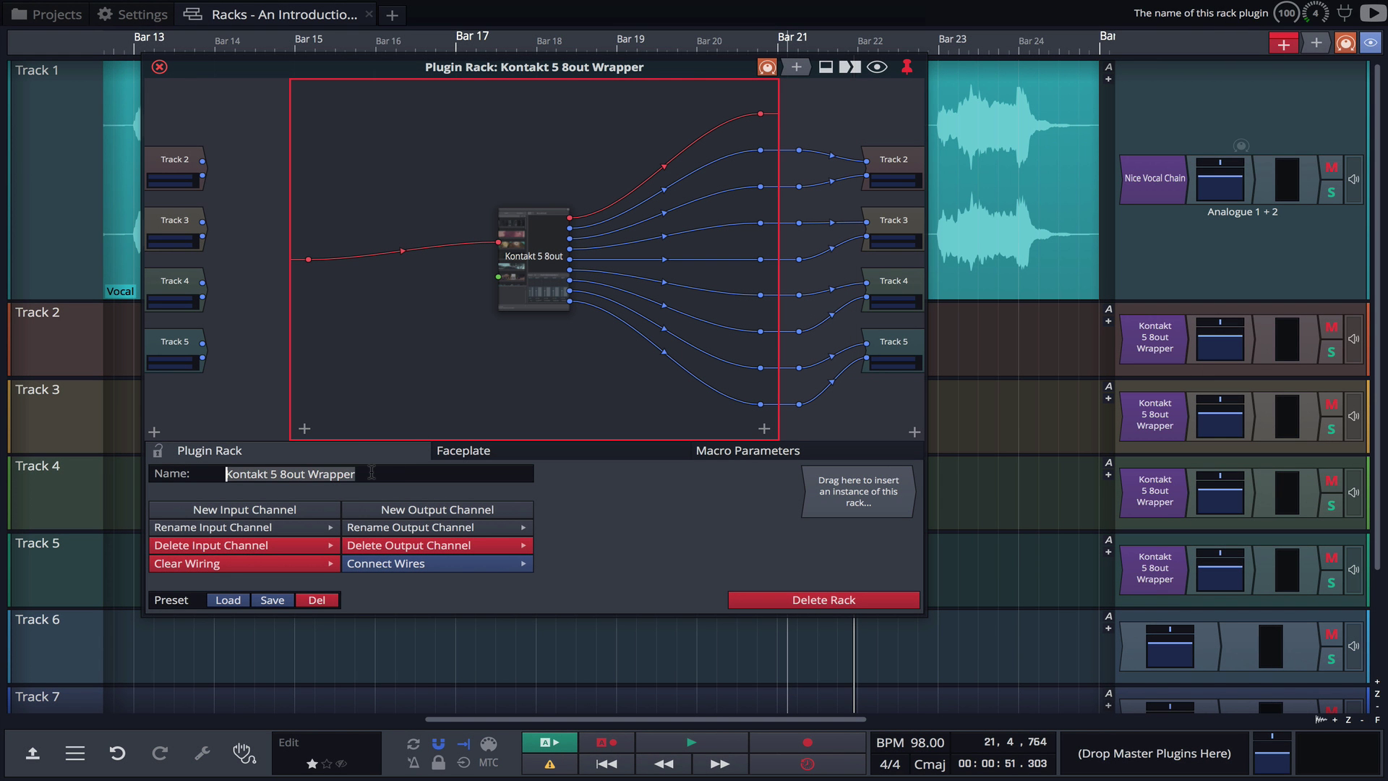
{"action": "type", "text": "Dru"}
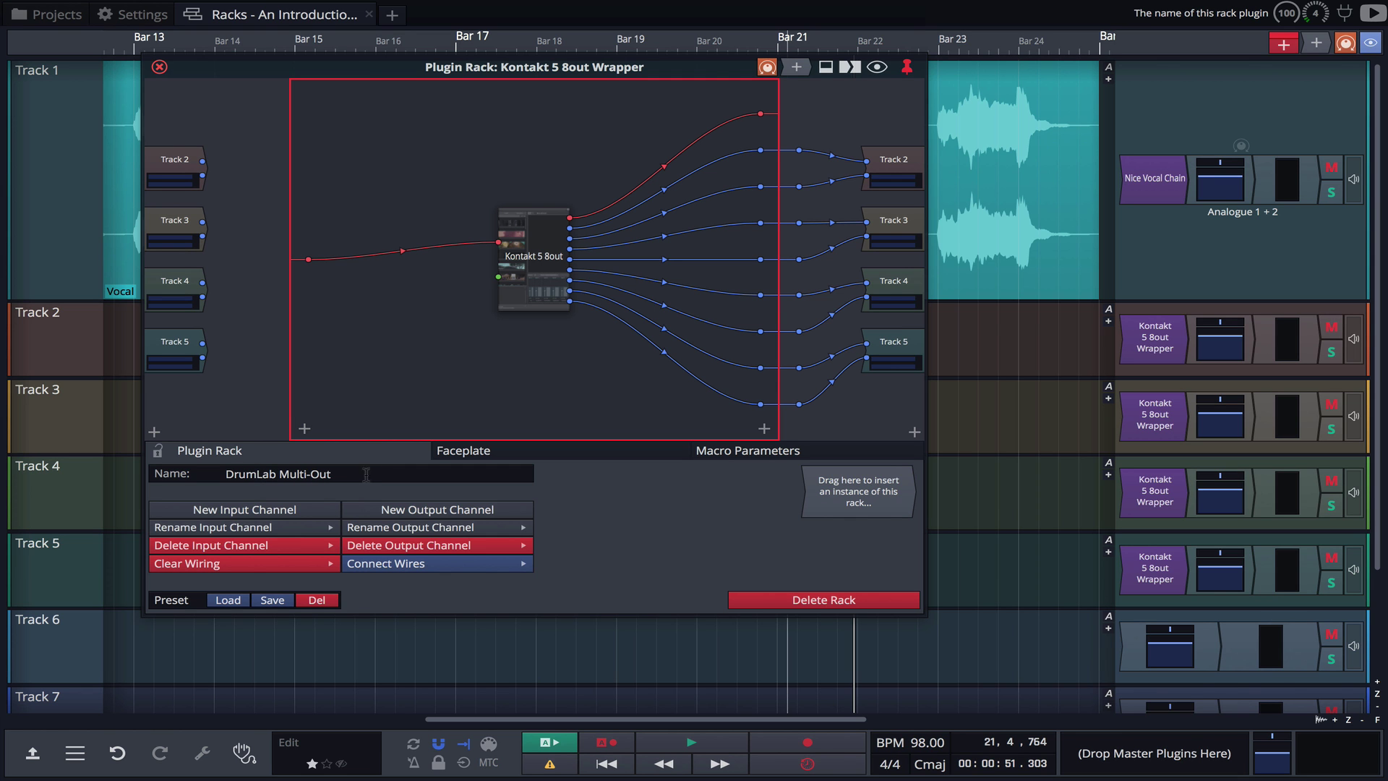
{"action": "type", "text": "mLab Multi-Out"}
{"action": "key", "text": "Return"}
Save the rack as a new preset tagged Drums
{"action": "left_click", "coordinate": [228, 600]}
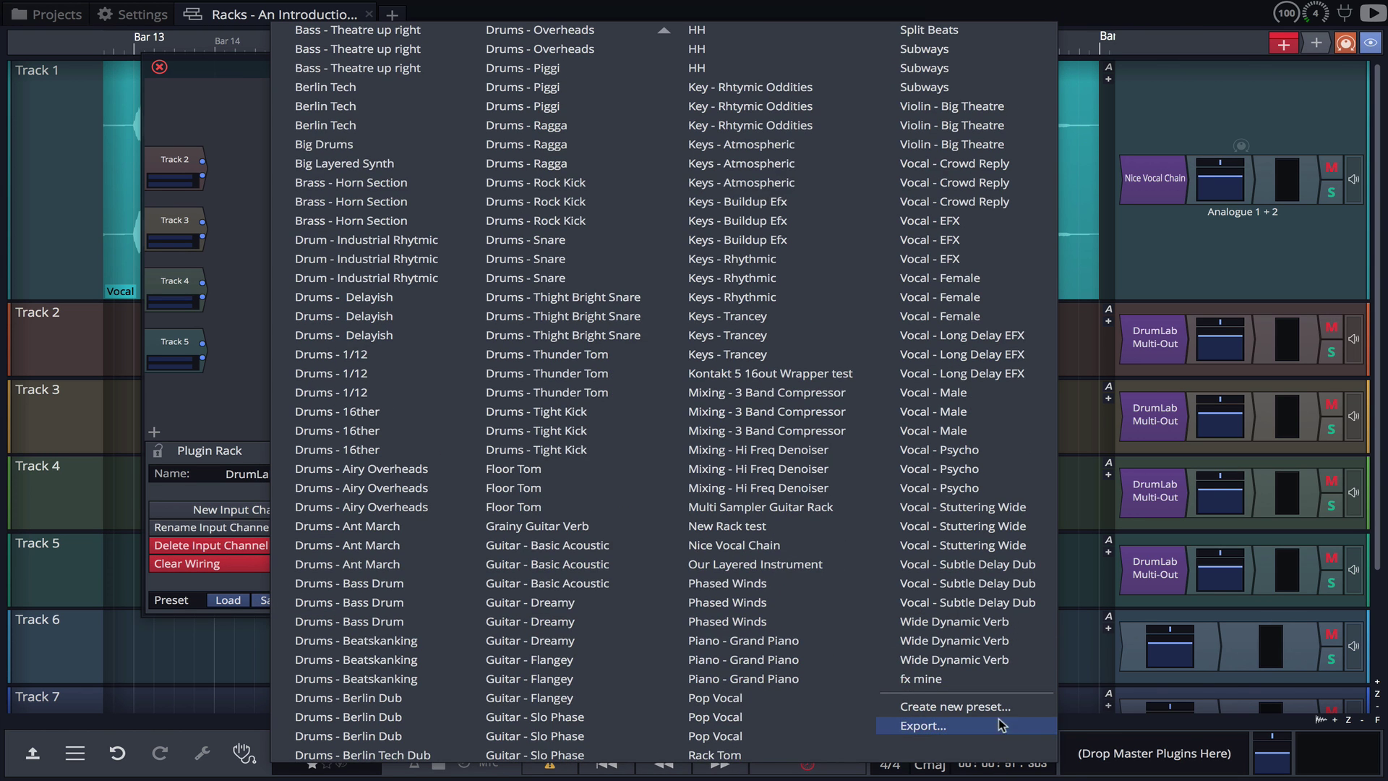
{"action": "left_click", "coordinate": [1001, 707]}
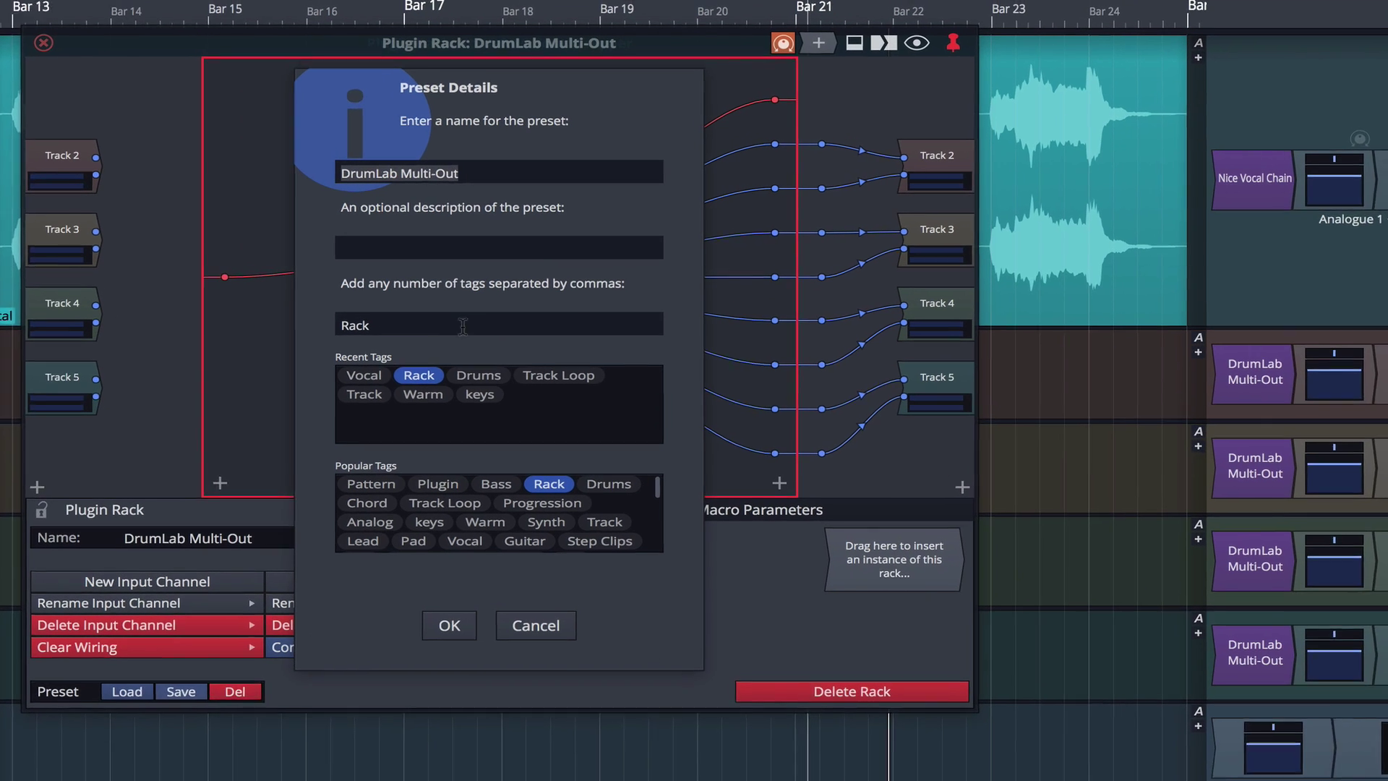
{"action": "left_click", "coordinate": [513, 333]}
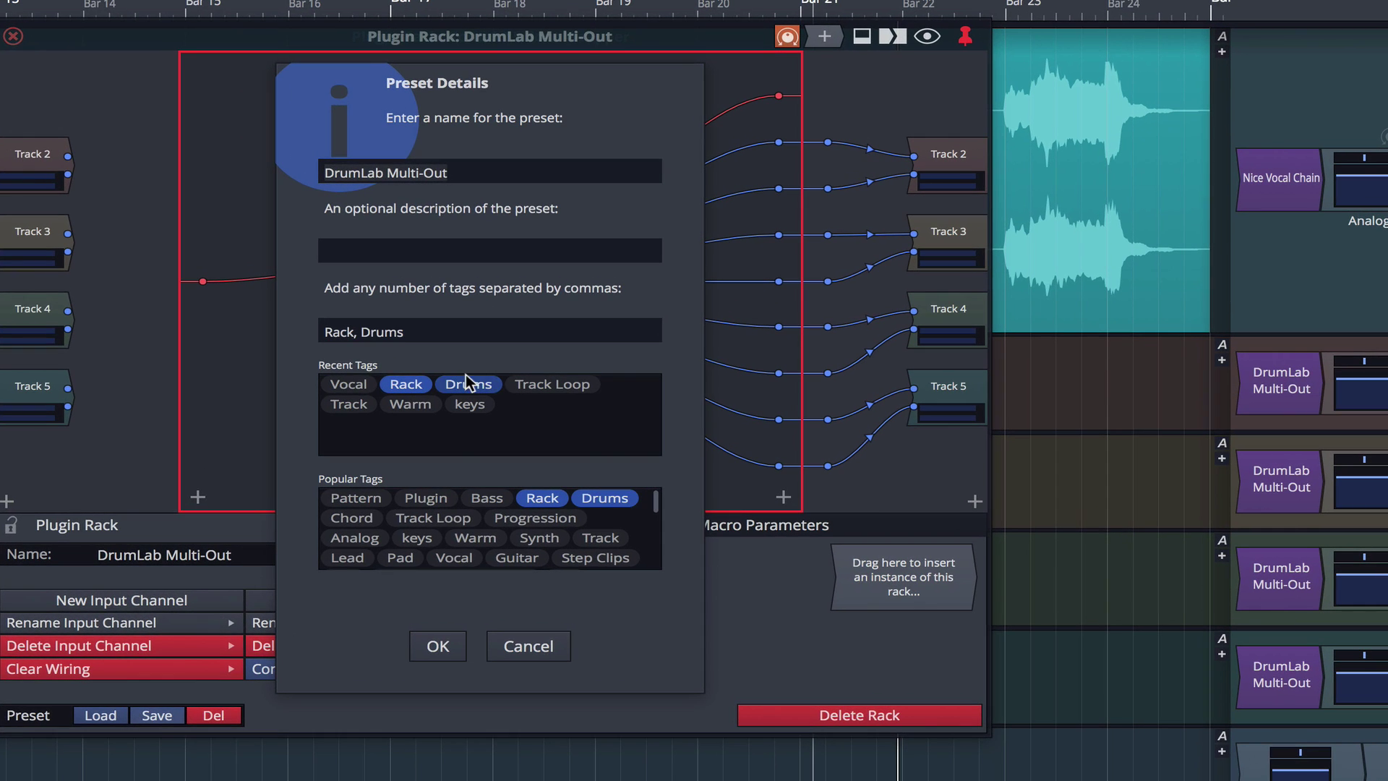
{"action": "left_click", "coordinate": [442, 643]}
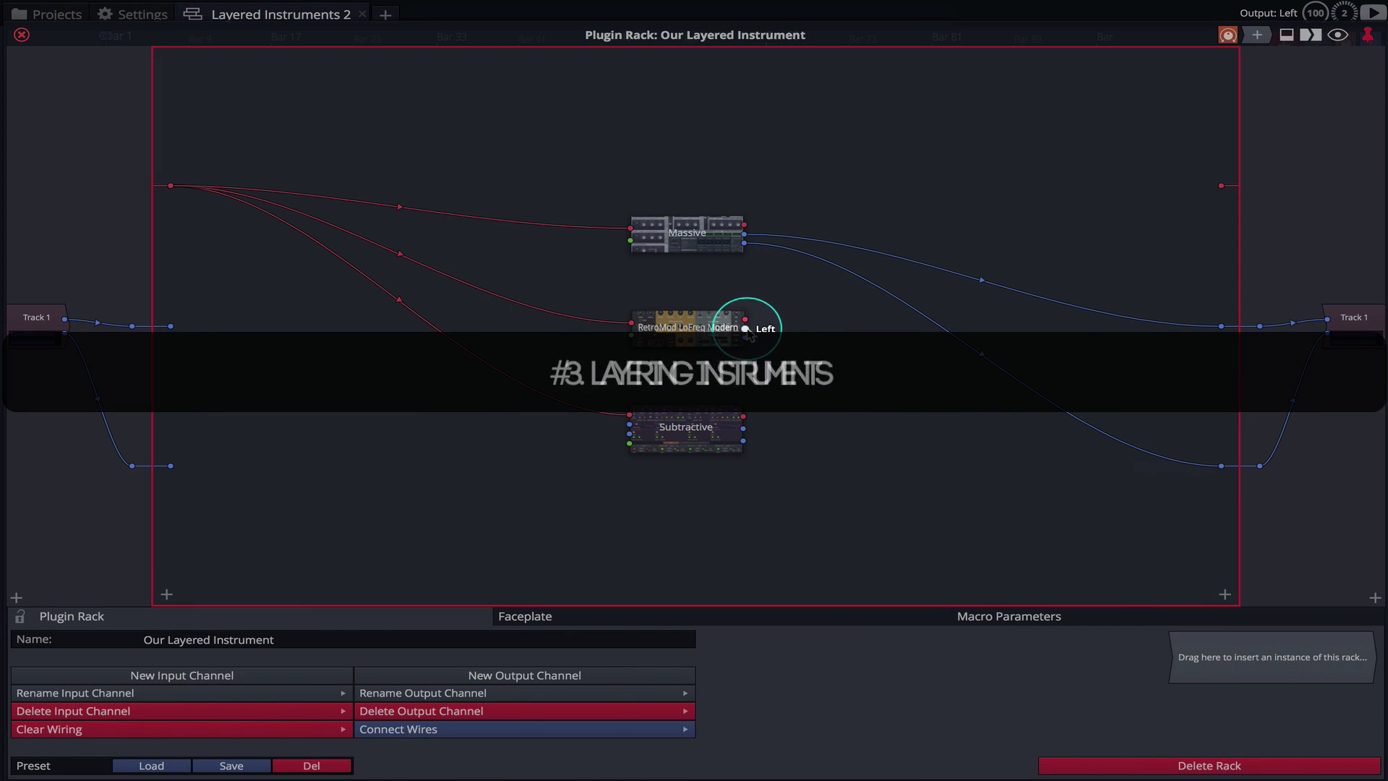
Wire the RetroMod and Subtractive left and right outputs to the rack outputs
{"action": "left_click_drag", "start_coordinate": [745, 327], "coordinate": [1221, 326]}
{"action": "left_click_drag", "start_coordinate": [745, 337], "coordinate": [1221, 465]}
{"action": "left_click_drag", "start_coordinate": [743, 428], "coordinate": [1221, 326]}
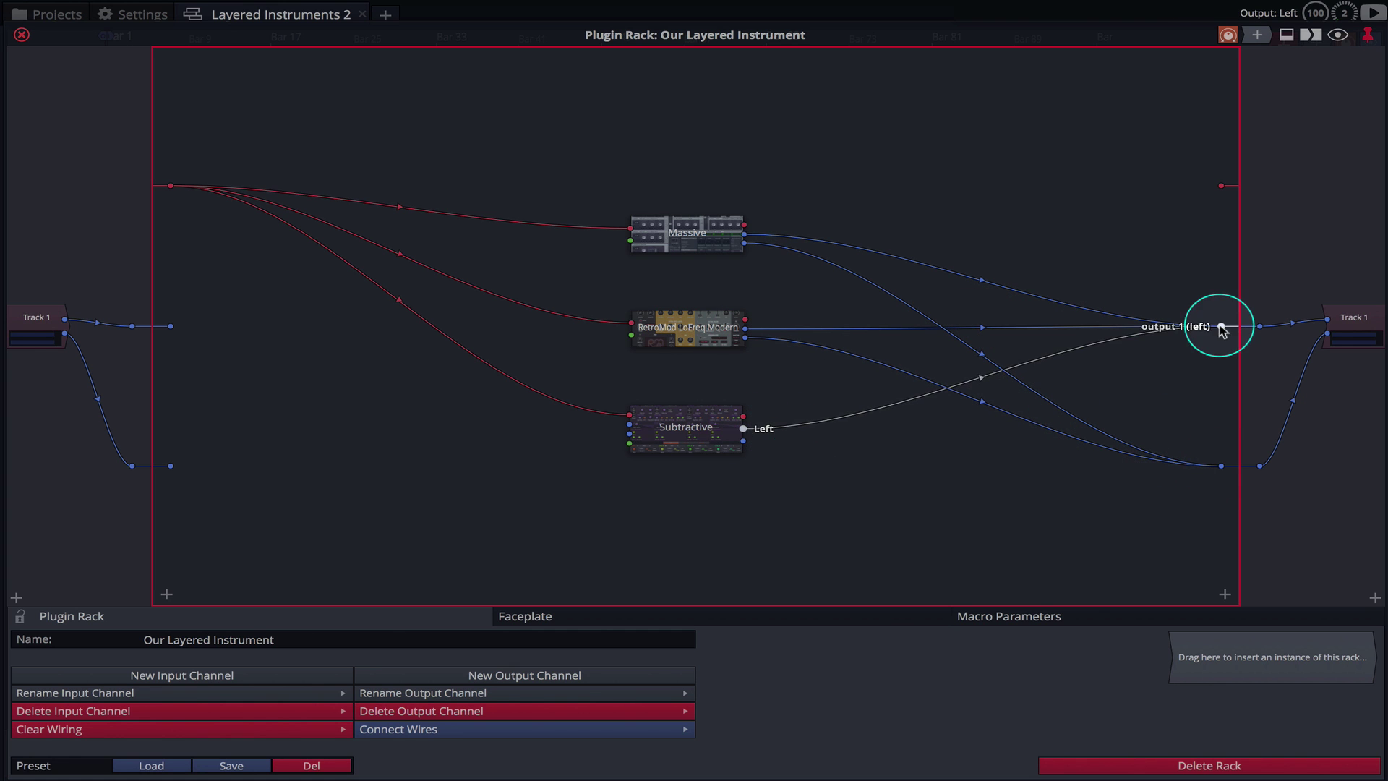
{"action": "left_click_drag", "start_coordinate": [744, 440], "coordinate": [1221, 465]}
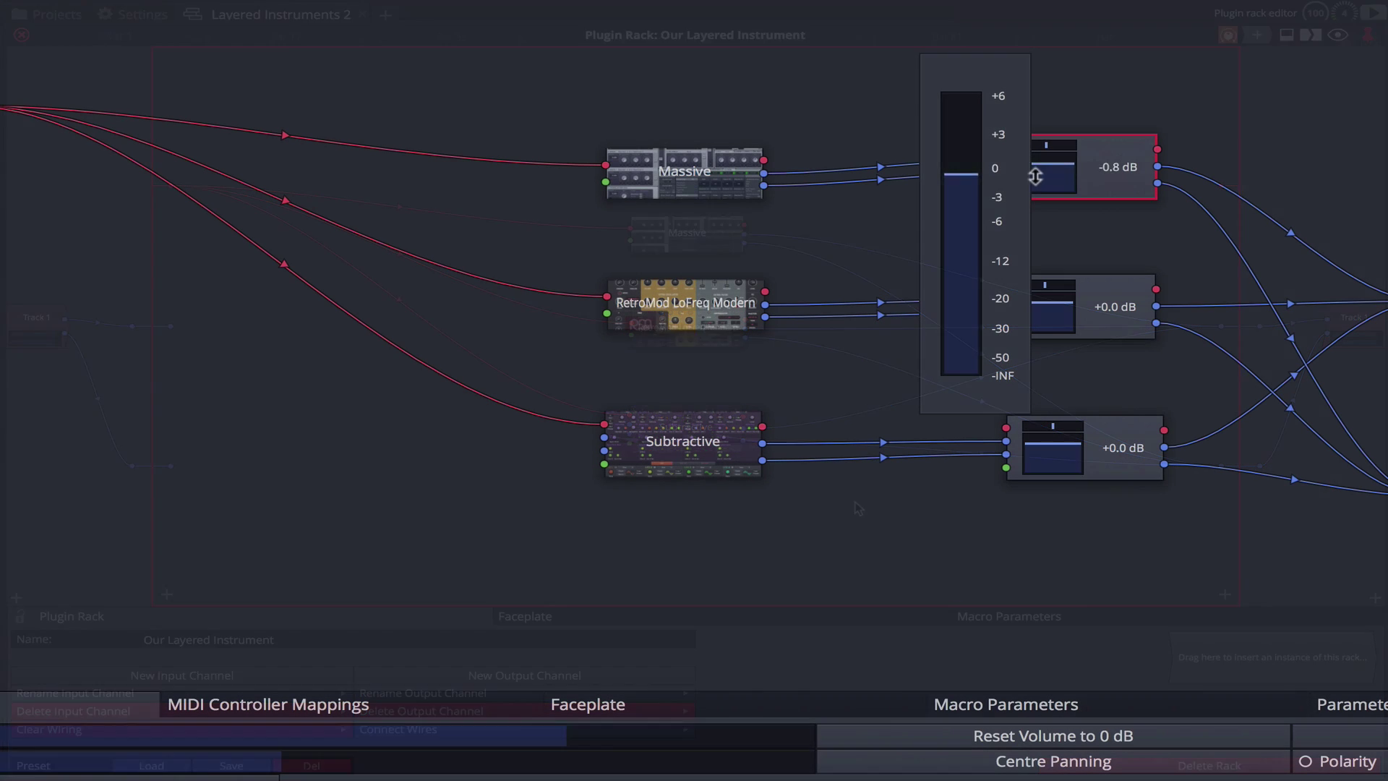
Adjust a layer's pan and set reverb Mix to 42%, Damping about 11103 Hz, Decay 0.52
{"action": "left_click_drag", "start_coordinate": [1046, 145], "coordinate": [831, 154]}
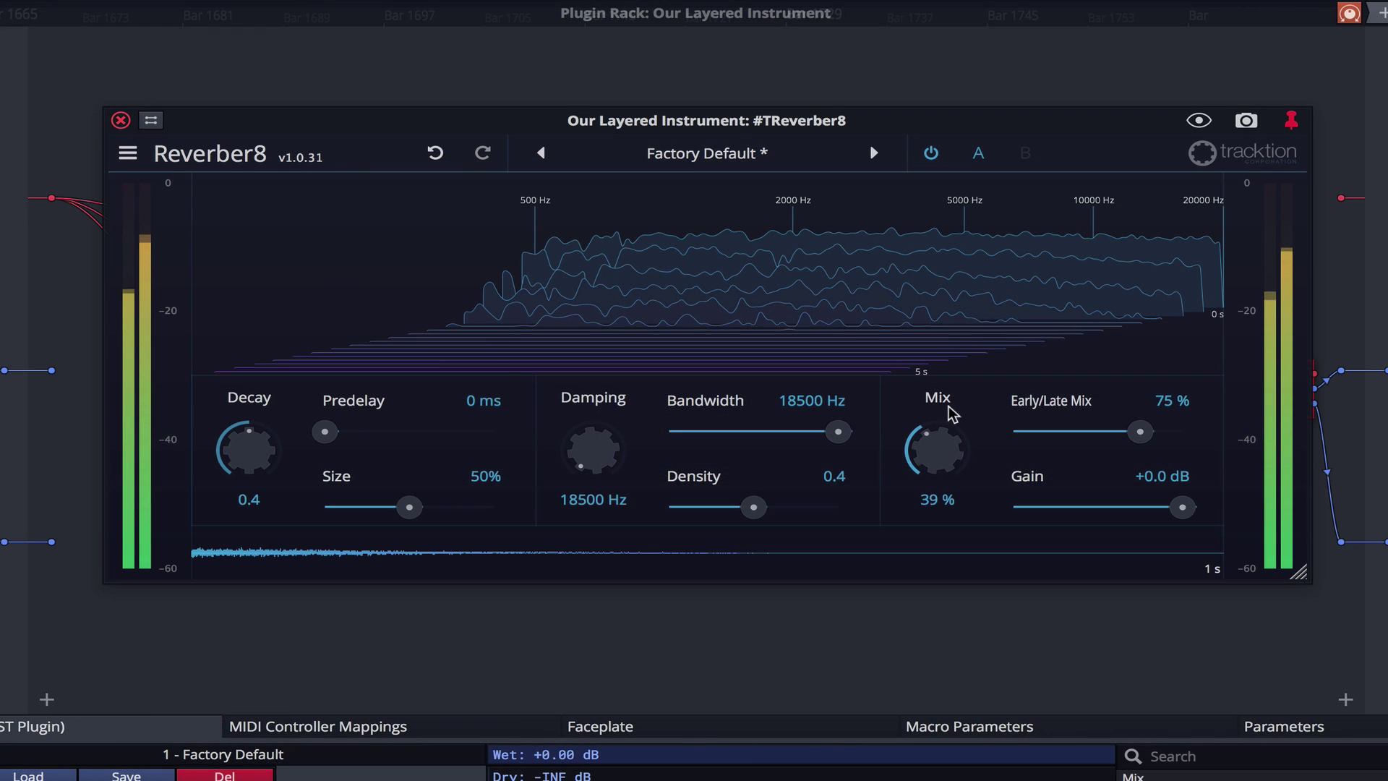
{"action": "left_click_drag", "start_coordinate": [951, 413], "coordinate": [949, 409]}
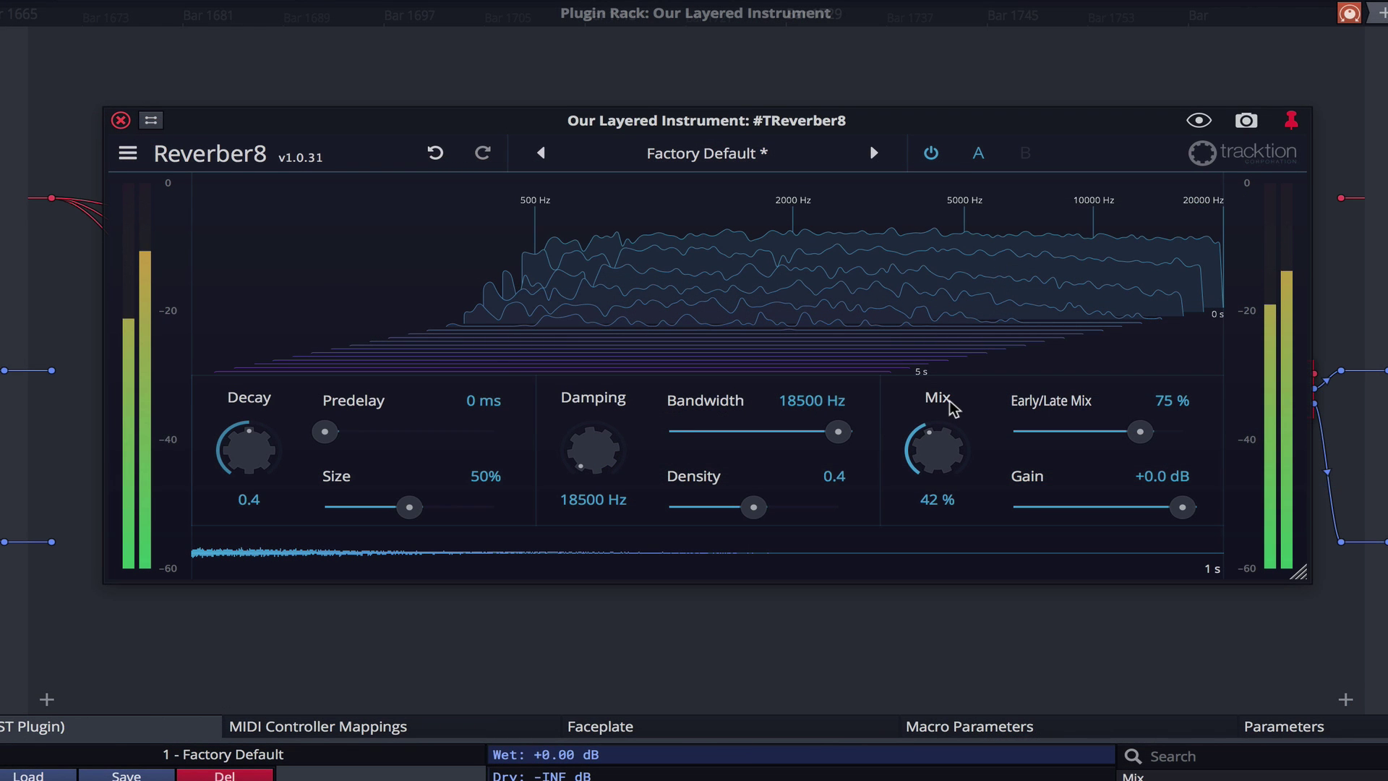
{"action": "left_click_drag", "start_coordinate": [582, 463], "coordinate": [582, 440]}
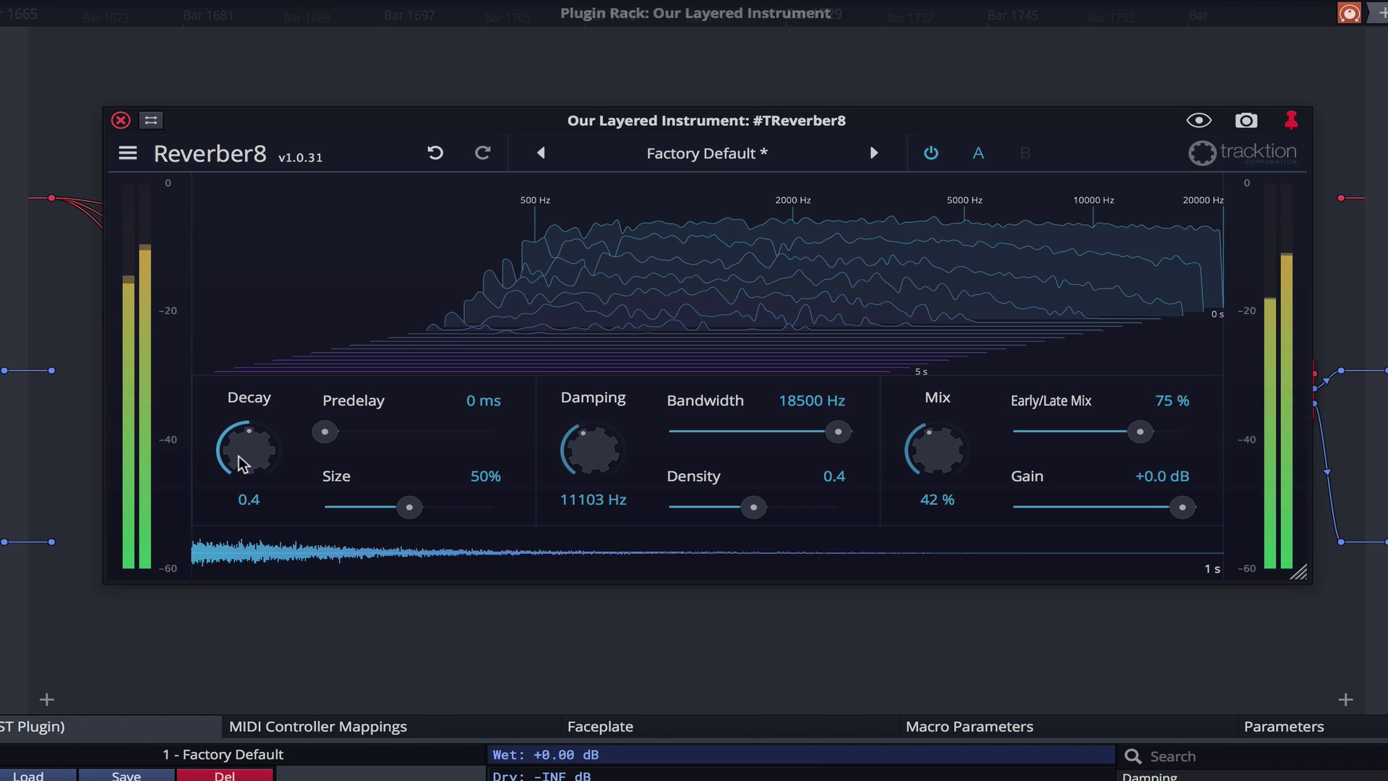
{"action": "left_click_drag", "start_coordinate": [240, 445], "coordinate": [238, 434]}
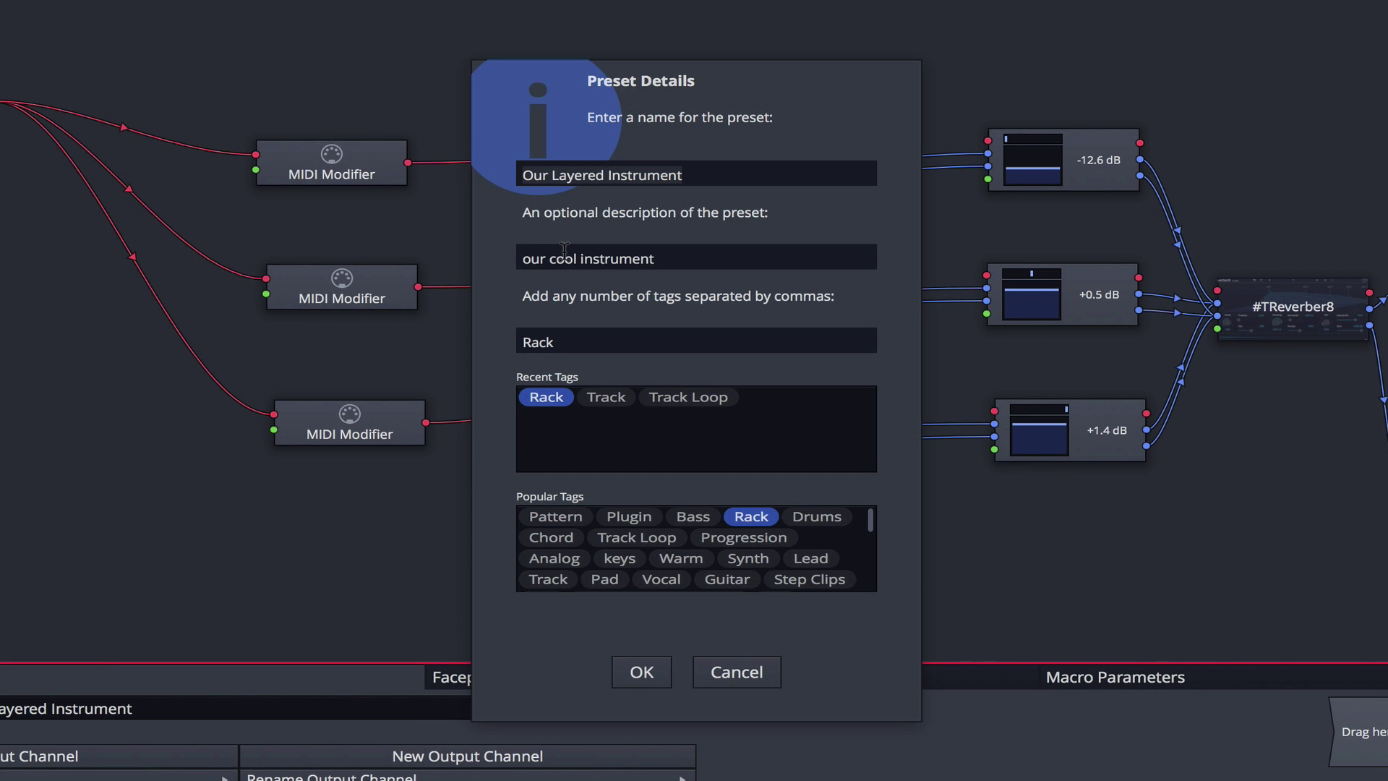
Save the rack preset with the keys and Warm tags
{"action": "left_click", "coordinate": [620, 558]}
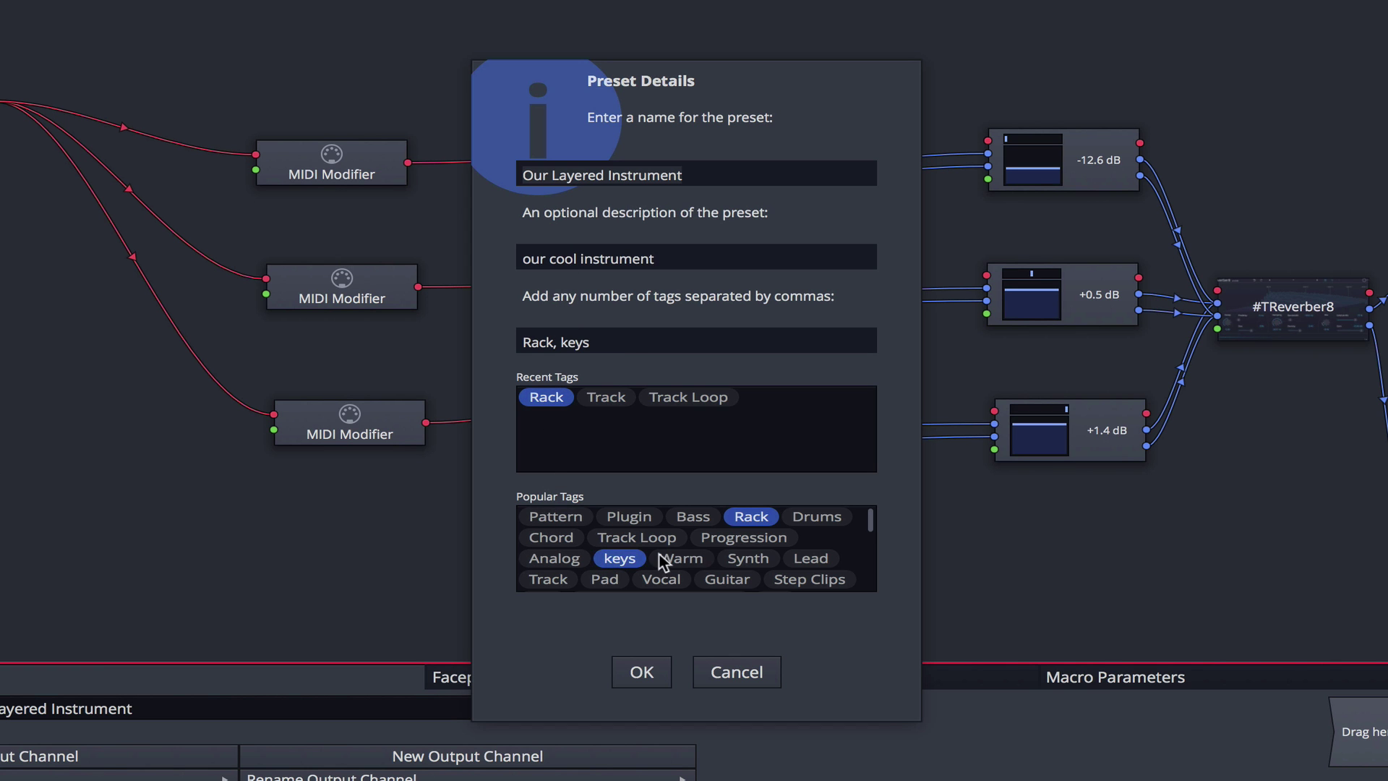
{"action": "left_click", "coordinate": [681, 559]}
{"action": "left_click", "coordinate": [654, 671]}
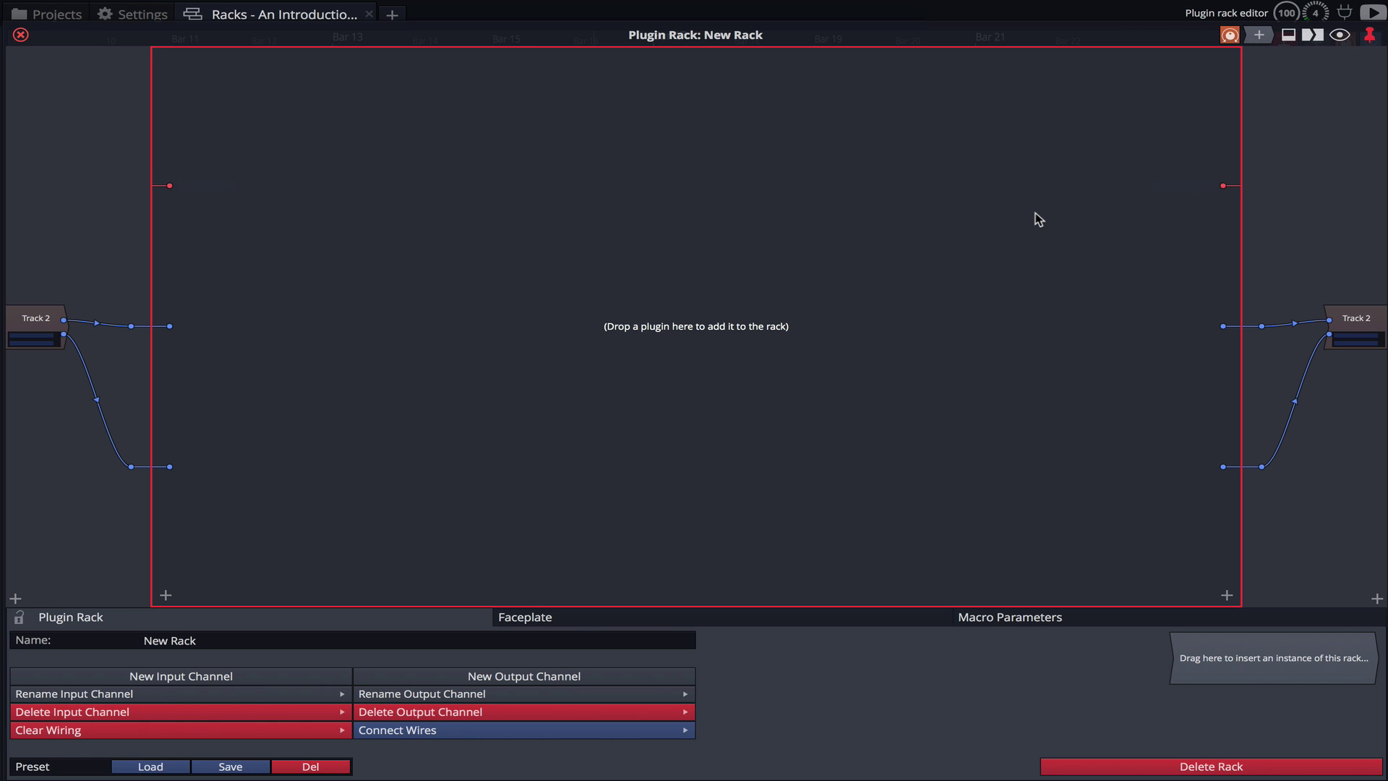
Add an auto-connected Hombre delay to New Rack and lower its Wet level to about -2.2 dB
{"action": "left_click_drag", "start_coordinate": [1254, 39], "coordinate": [753, 322]}
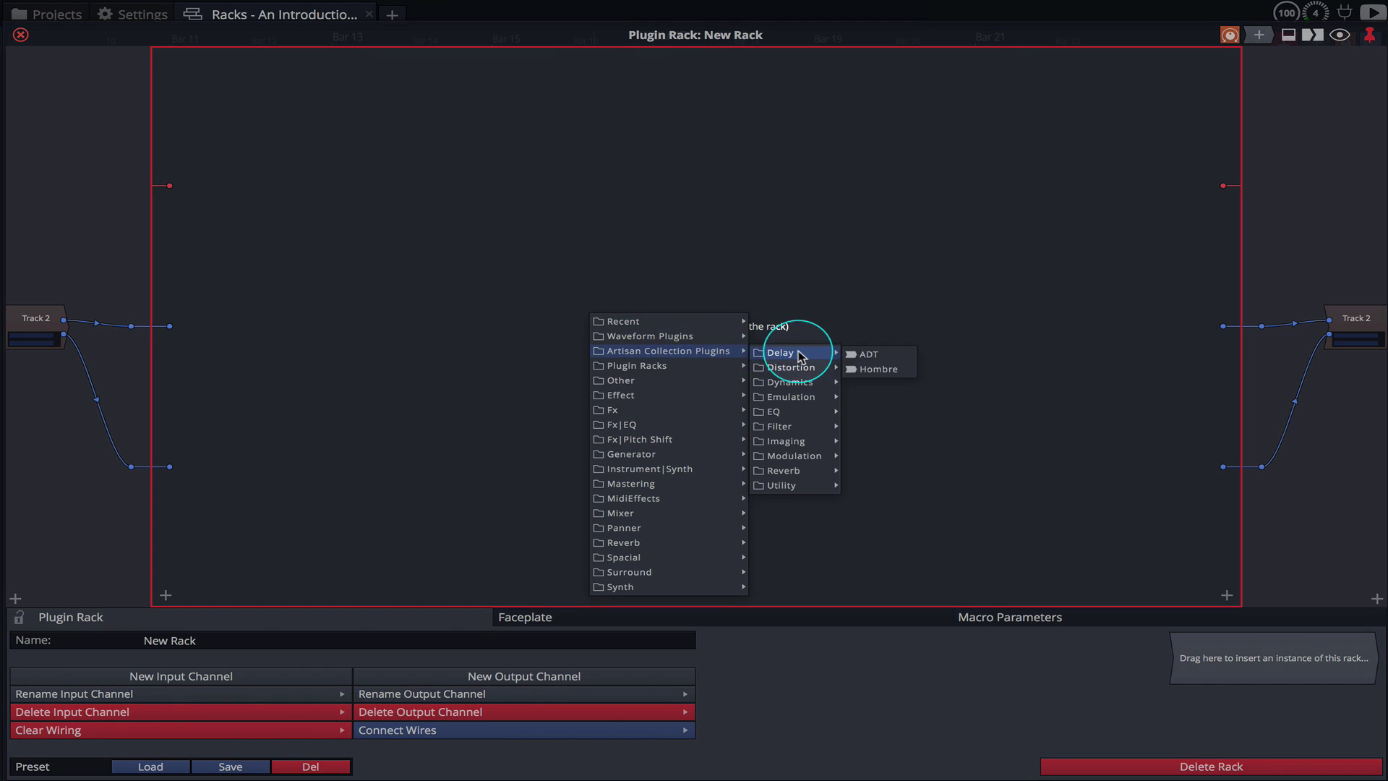
{"action": "left_click", "coordinate": [876, 372]}
{"action": "left_click", "coordinate": [629, 443]}
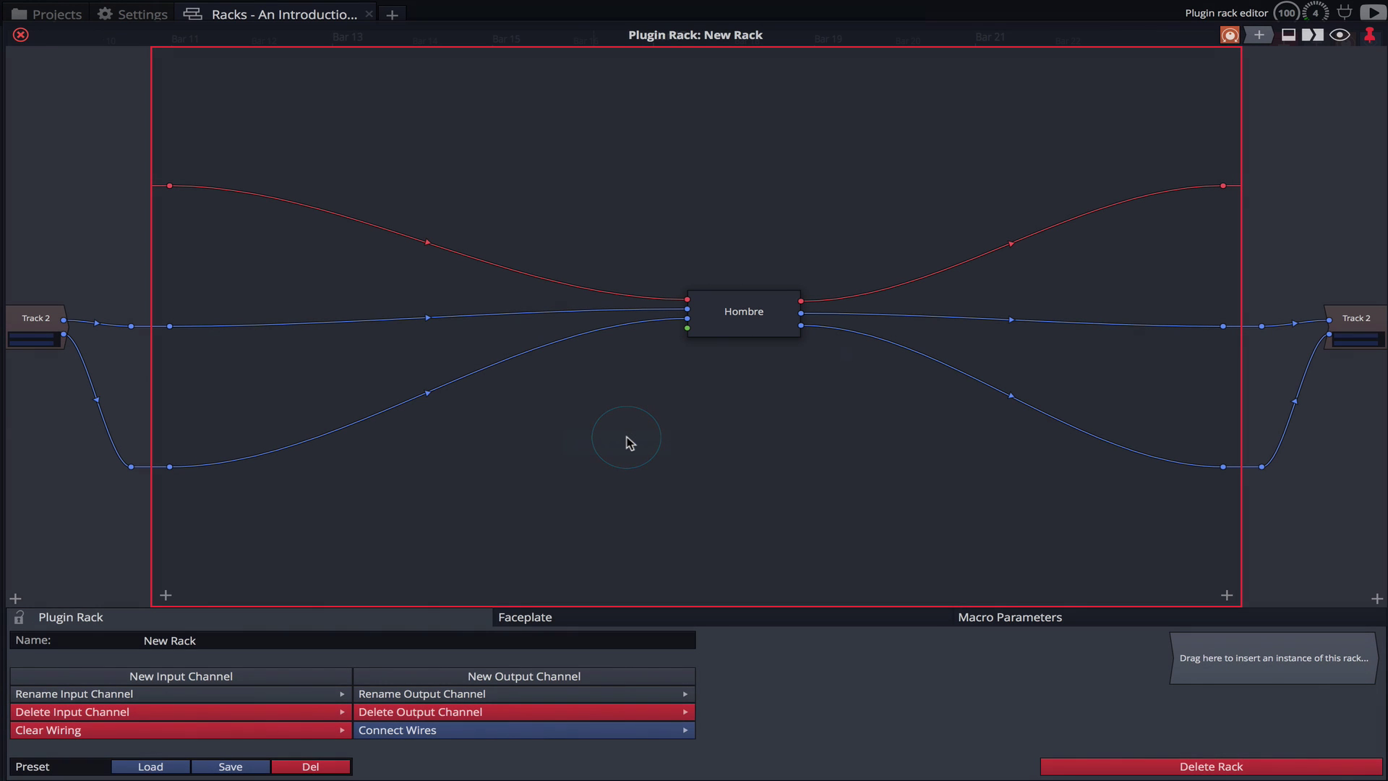
{"action": "double_click", "coordinate": [740, 311]}
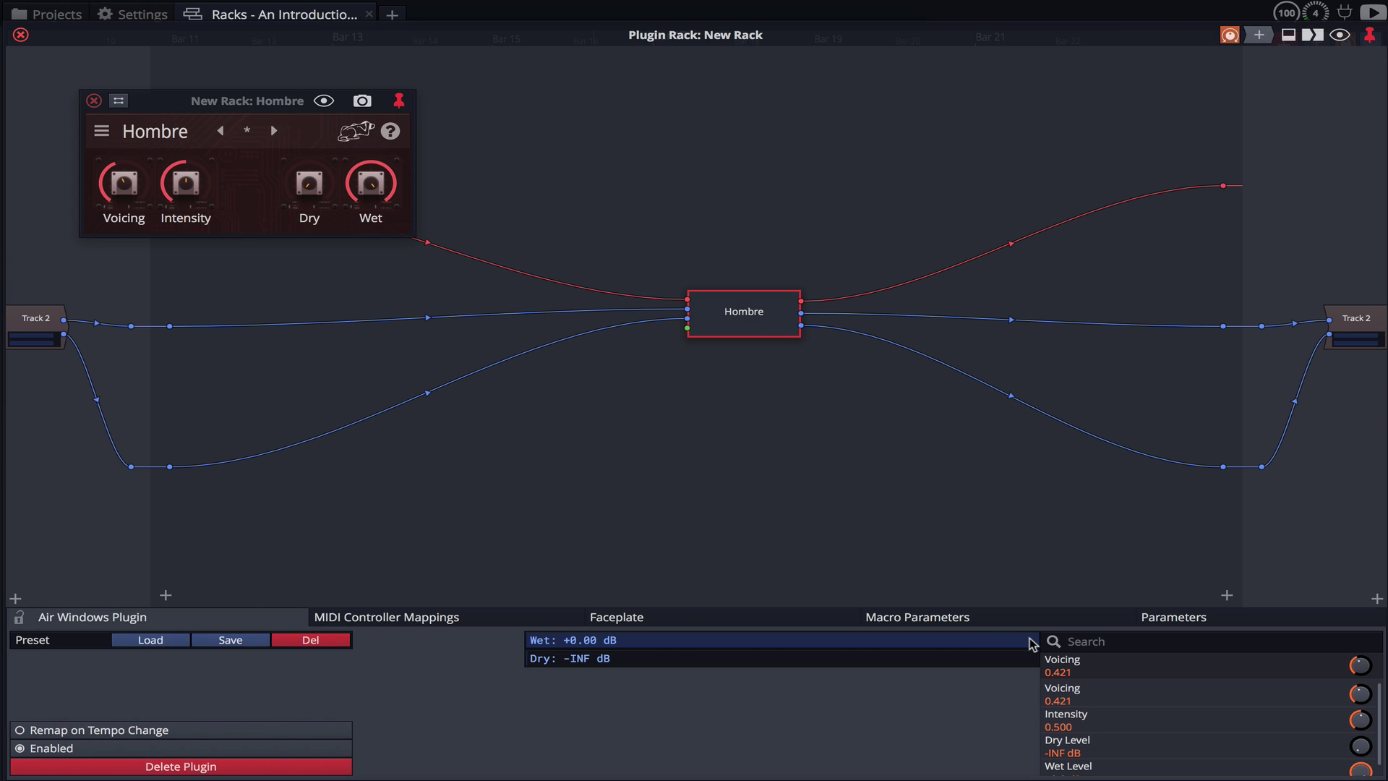
{"action": "left_click_drag", "start_coordinate": [1033, 644], "coordinate": [903, 641]}
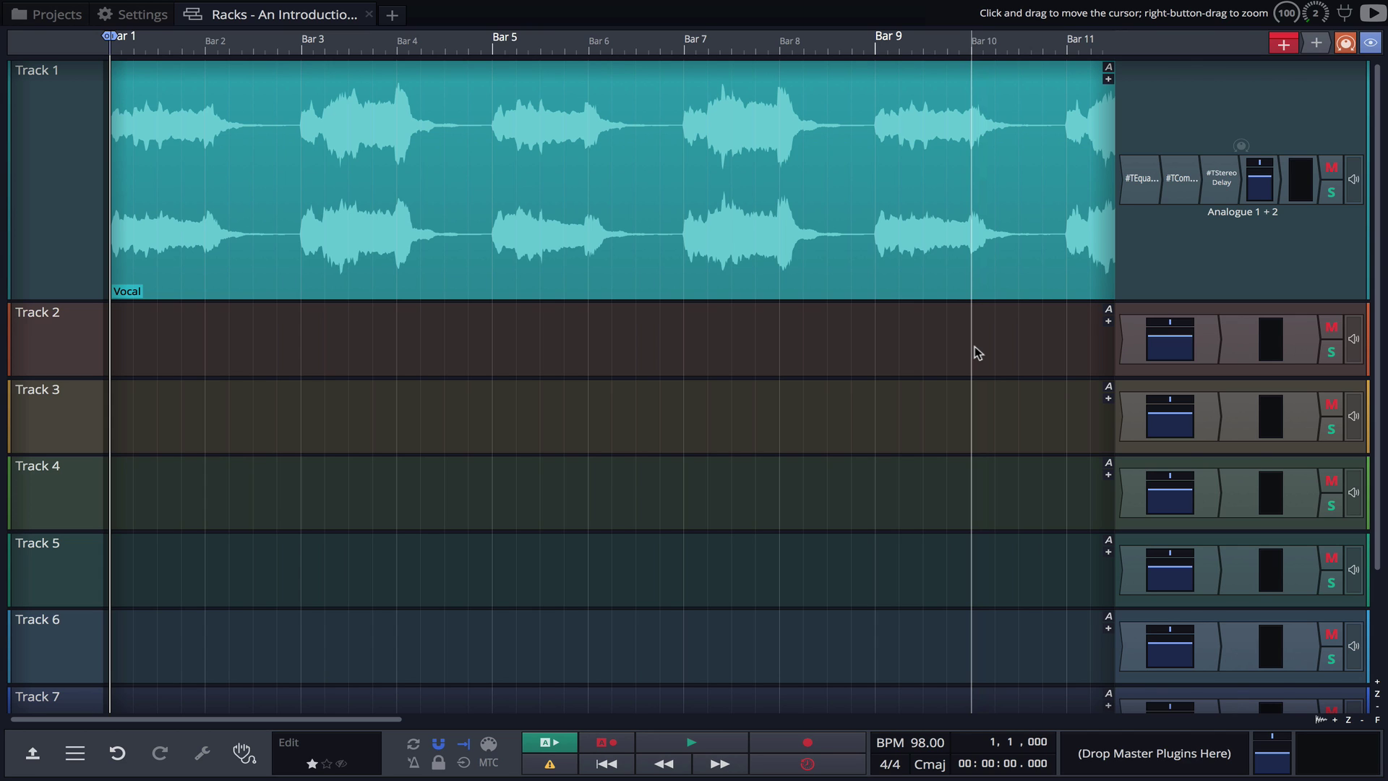
Create an empty rack on Track 2 via Plugin Racks > Create New Empty Rack and open it
{"action": "left_click_drag", "start_coordinate": [1316, 43], "coordinate": [1125, 334]}
{"action": "mouse_move", "coordinate": [1060, 386]}
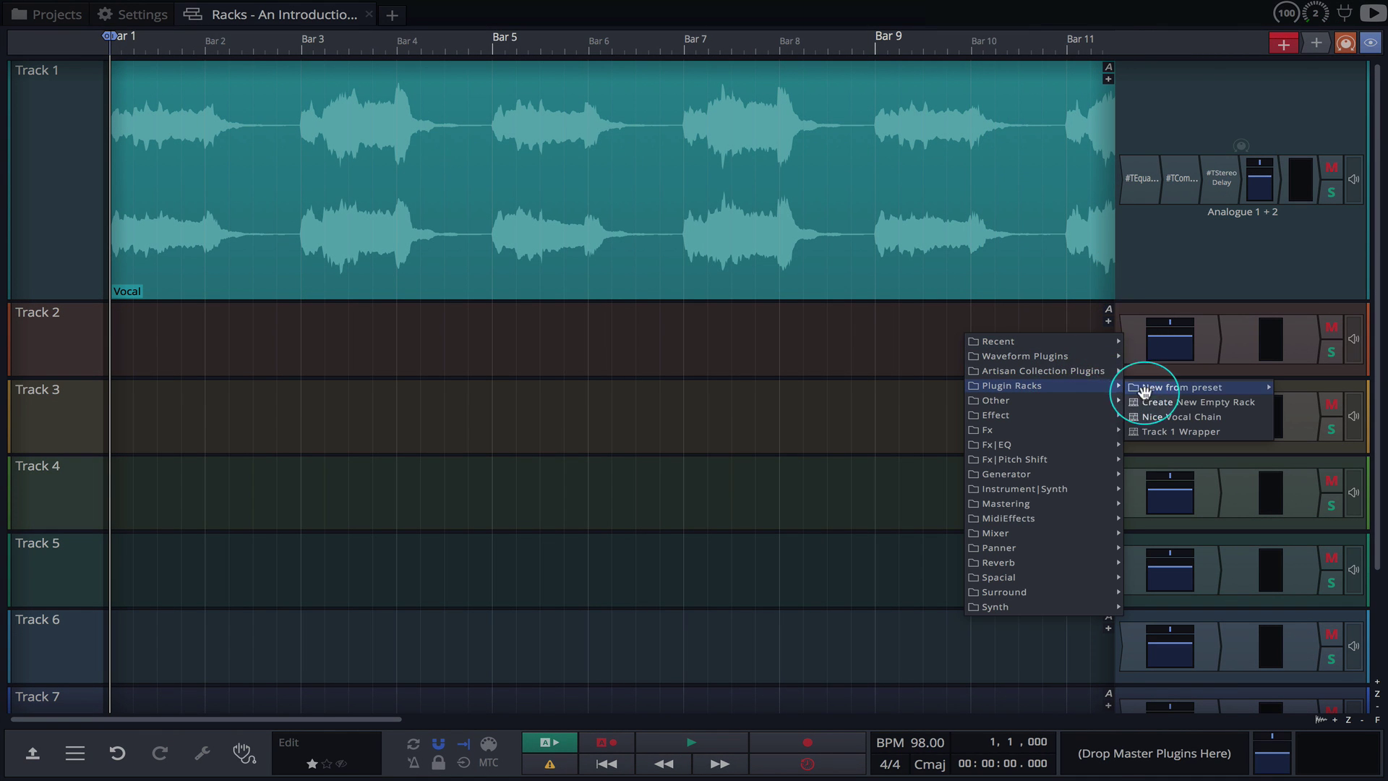
{"action": "left_click", "coordinate": [1190, 402]}
{"action": "left_click", "coordinate": [1152, 344]}
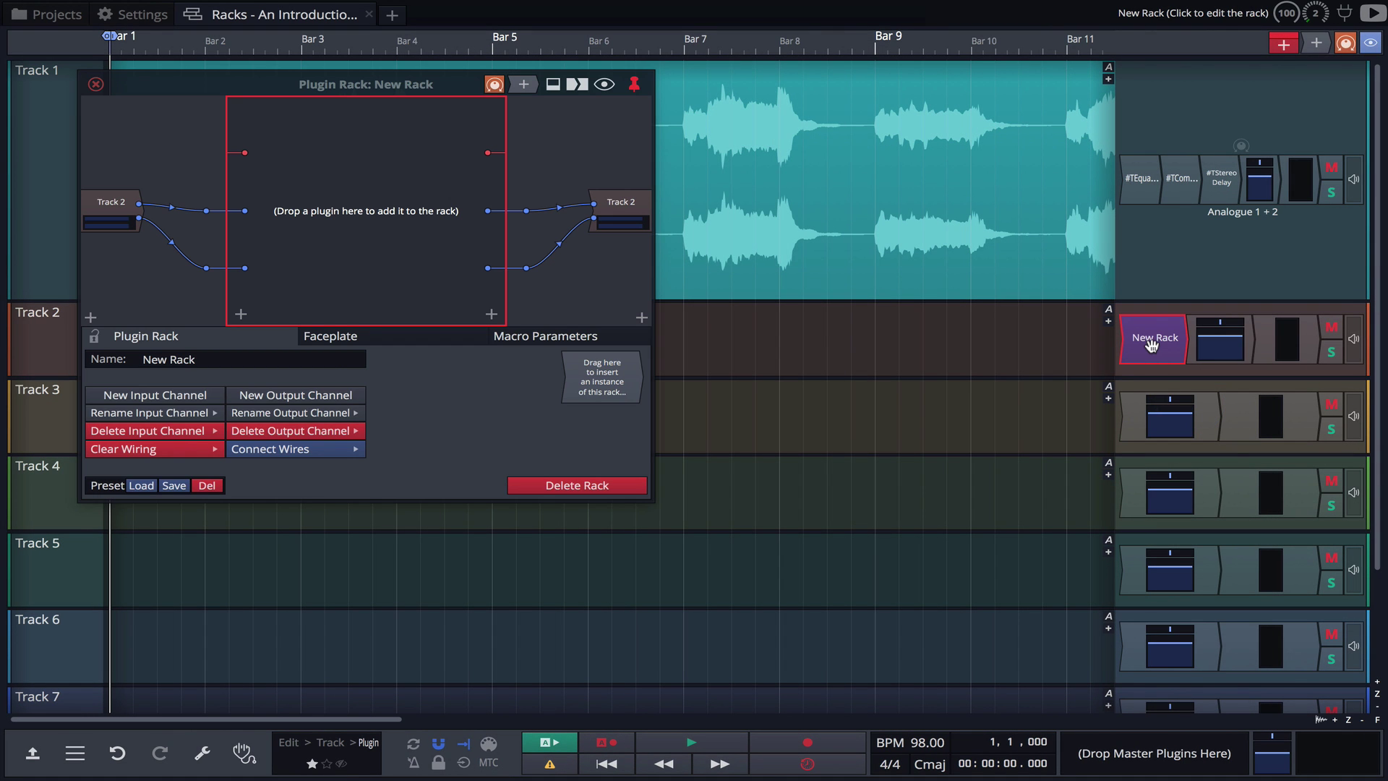
Close New Rack and wrap Track 1's equaliser, compressor and stereo delay into the Track 1 Wrapper rack
{"action": "left_click", "coordinate": [96, 85]}
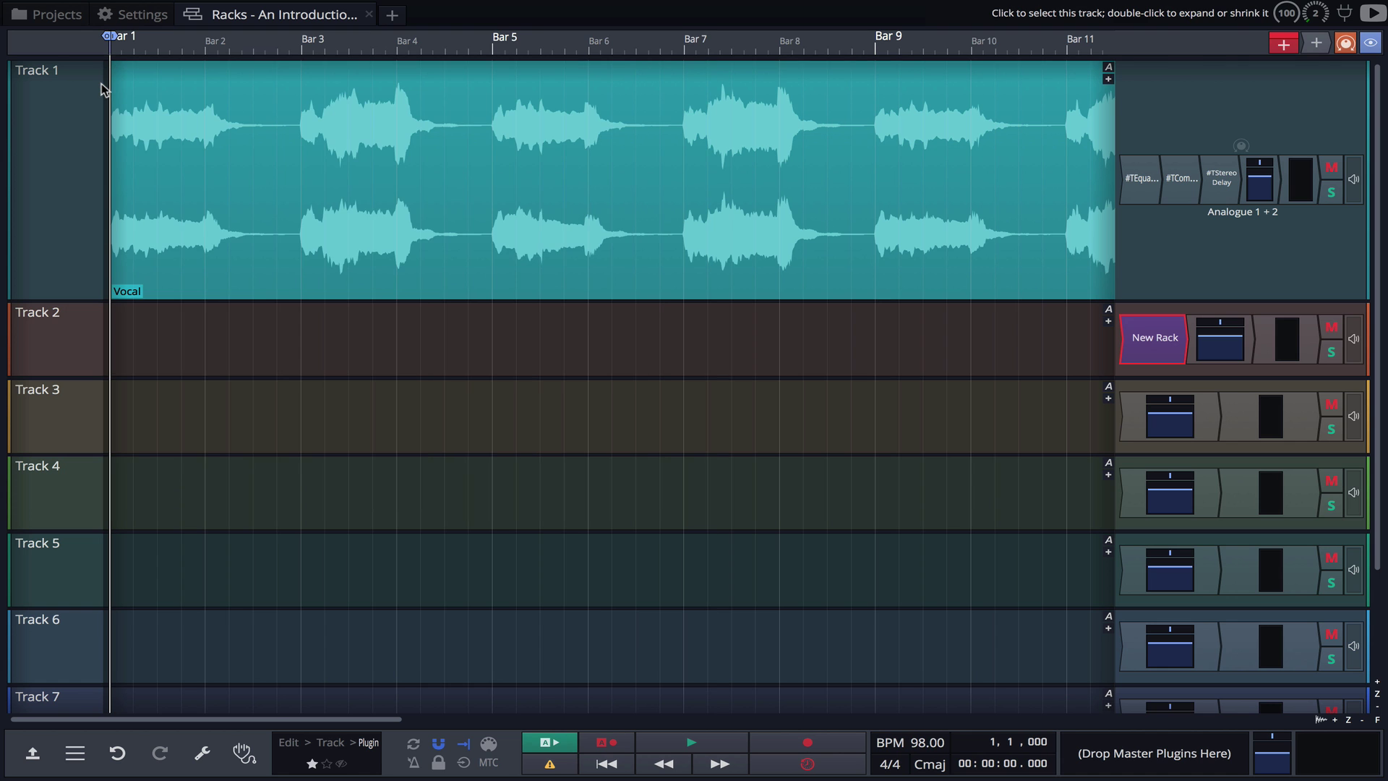
{"action": "left_click", "coordinate": [1137, 228]}
{"action": "left_click", "coordinate": [1141, 179]}
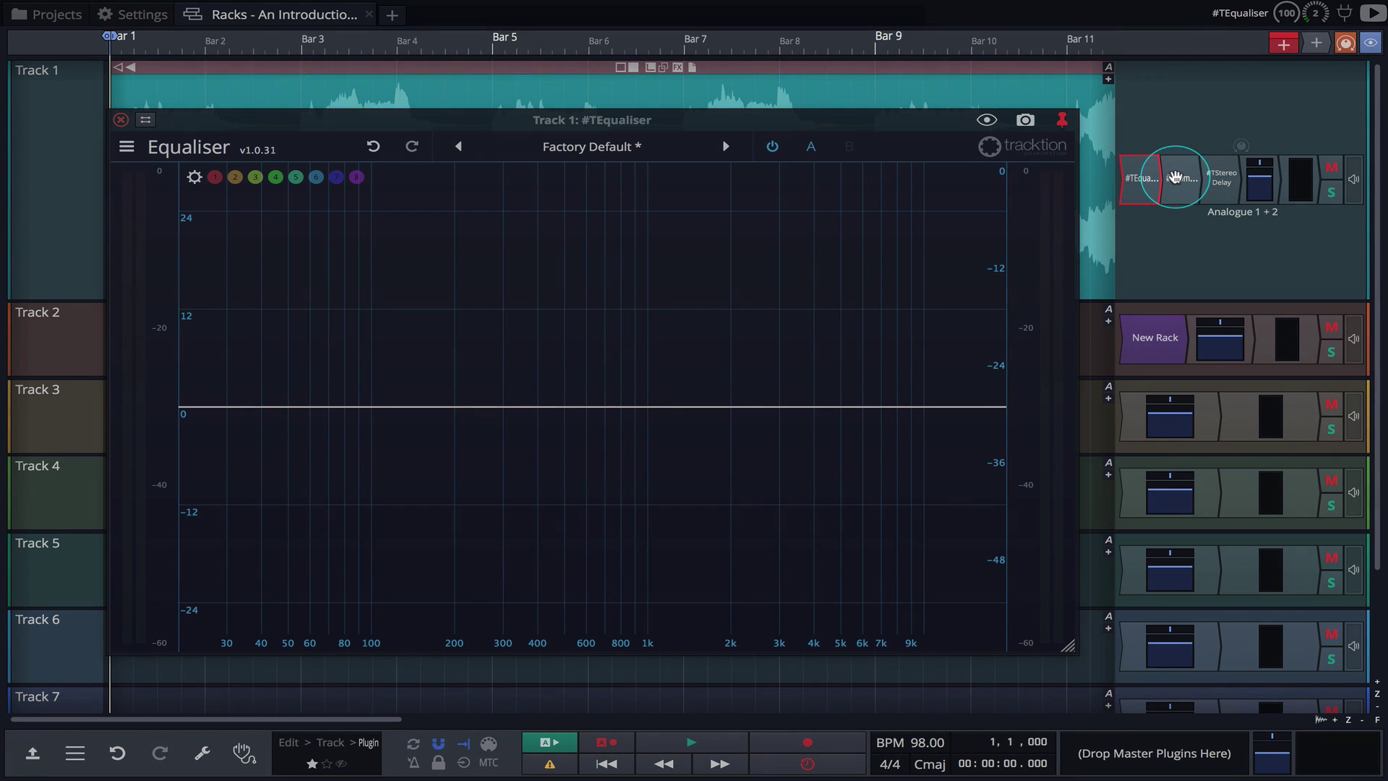
{"action": "left_click", "coordinate": [1179, 178], "text": "shift"}
{"action": "left_click", "coordinate": [1223, 175], "text": "shift"}
{"action": "right_click", "coordinate": [1224, 175]}
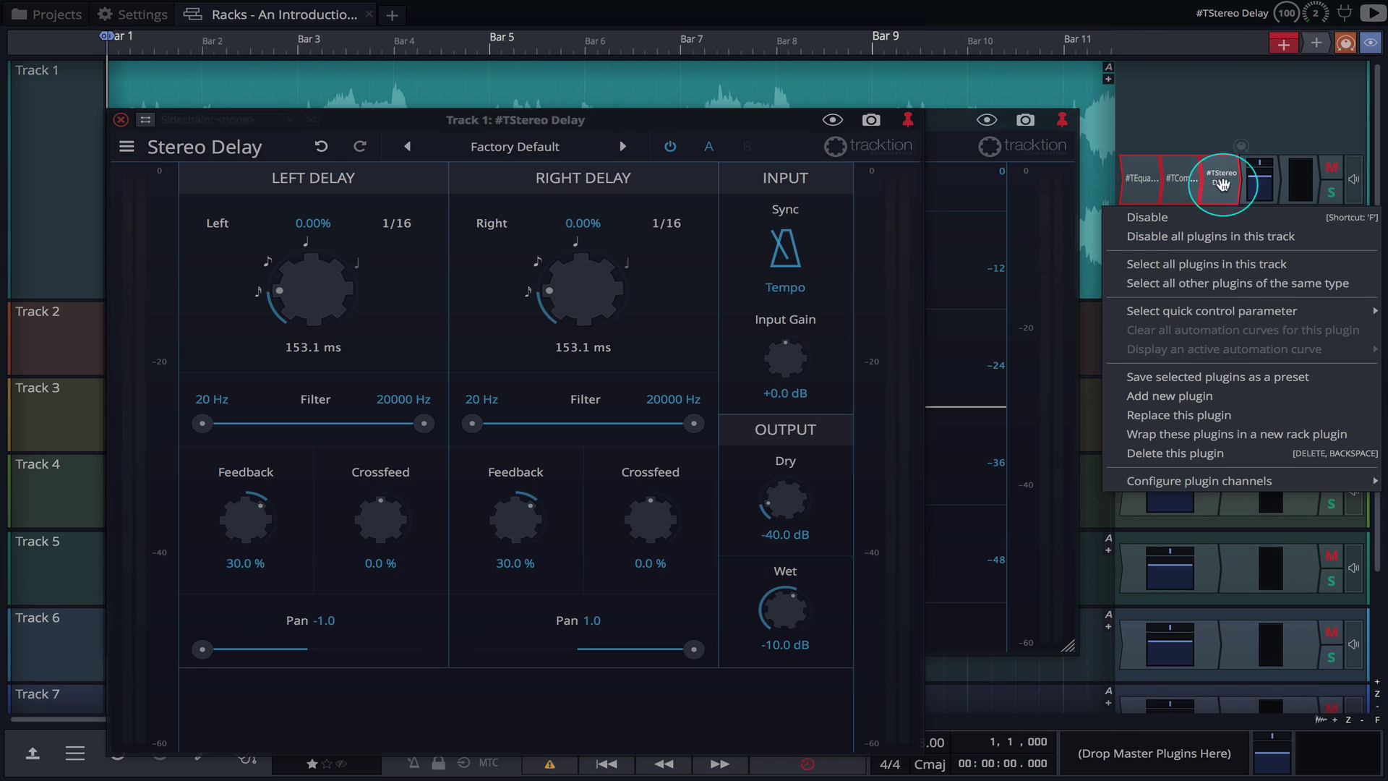
{"action": "left_click", "coordinate": [1221, 436]}
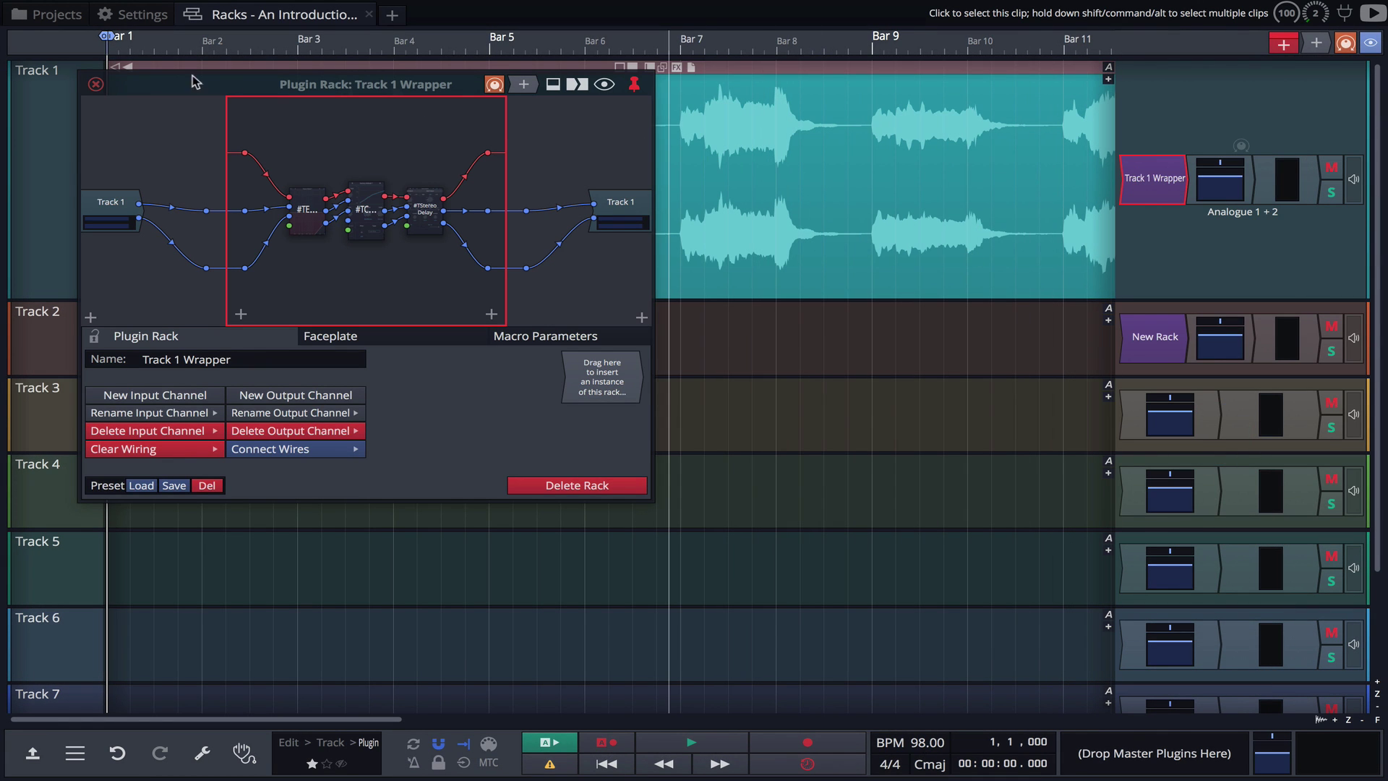
{"action": "left_click", "coordinate": [96, 85]}
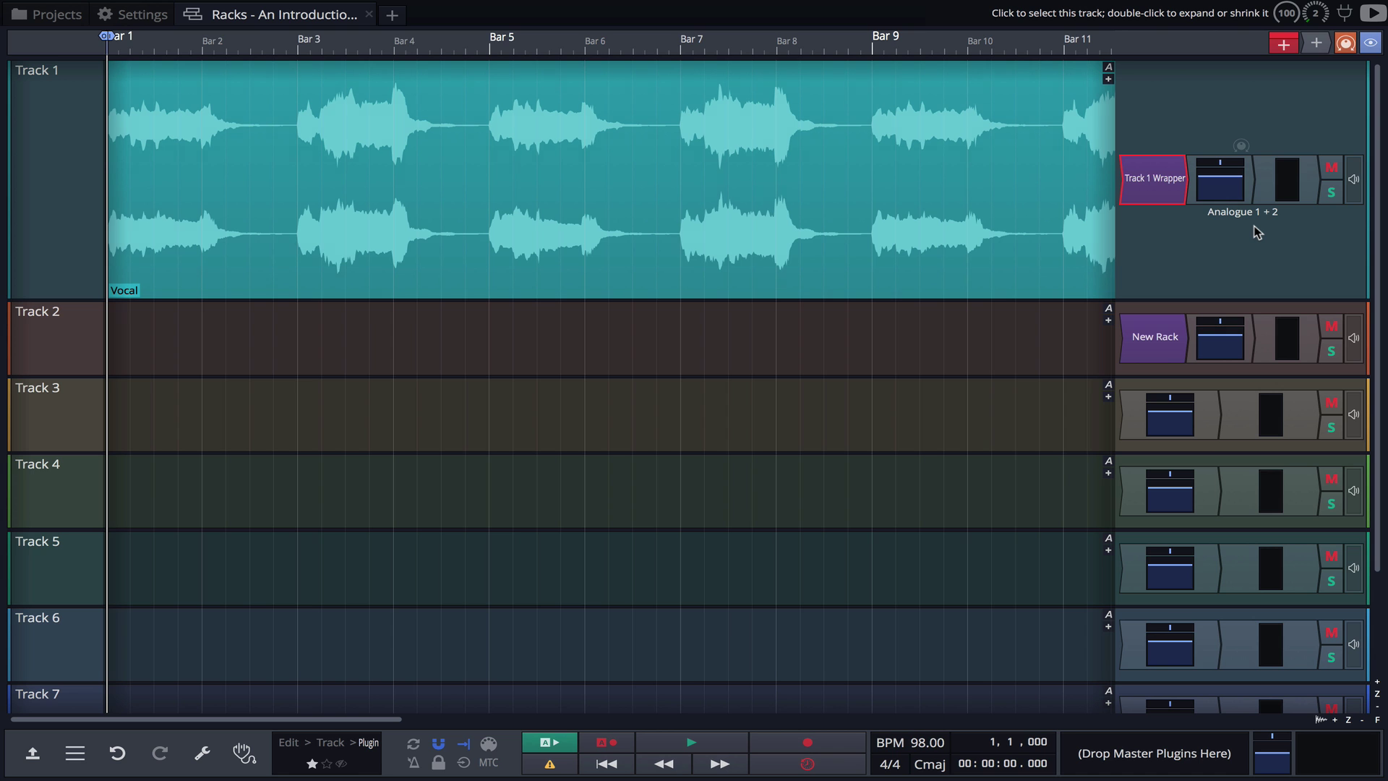
Add a rack to Track 3 from Plugin Racks > New from preset > Rack Tom
{"action": "left_click_drag", "start_coordinate": [1284, 44], "coordinate": [1133, 402]}
{"action": "mouse_move", "coordinate": [1096, 167]}
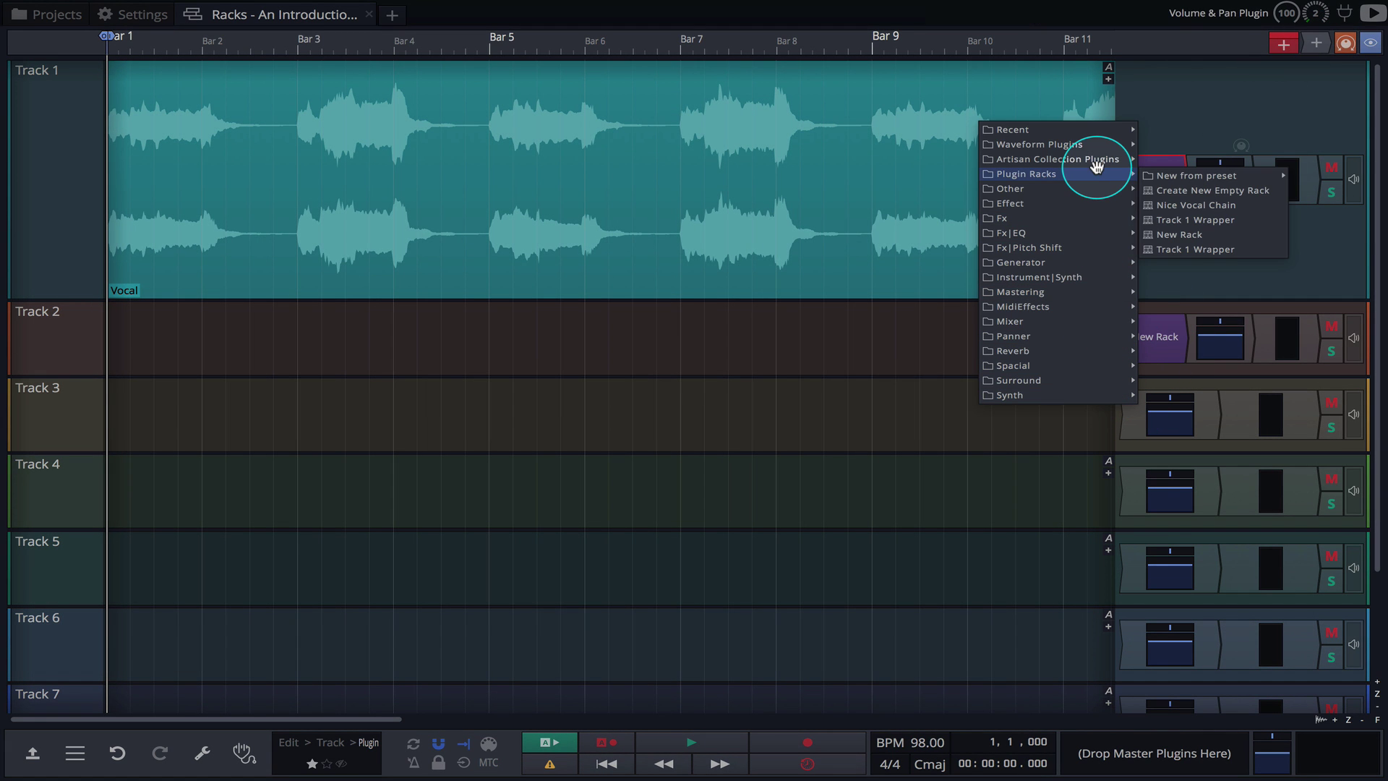
{"action": "mouse_move", "coordinate": [1167, 172]}
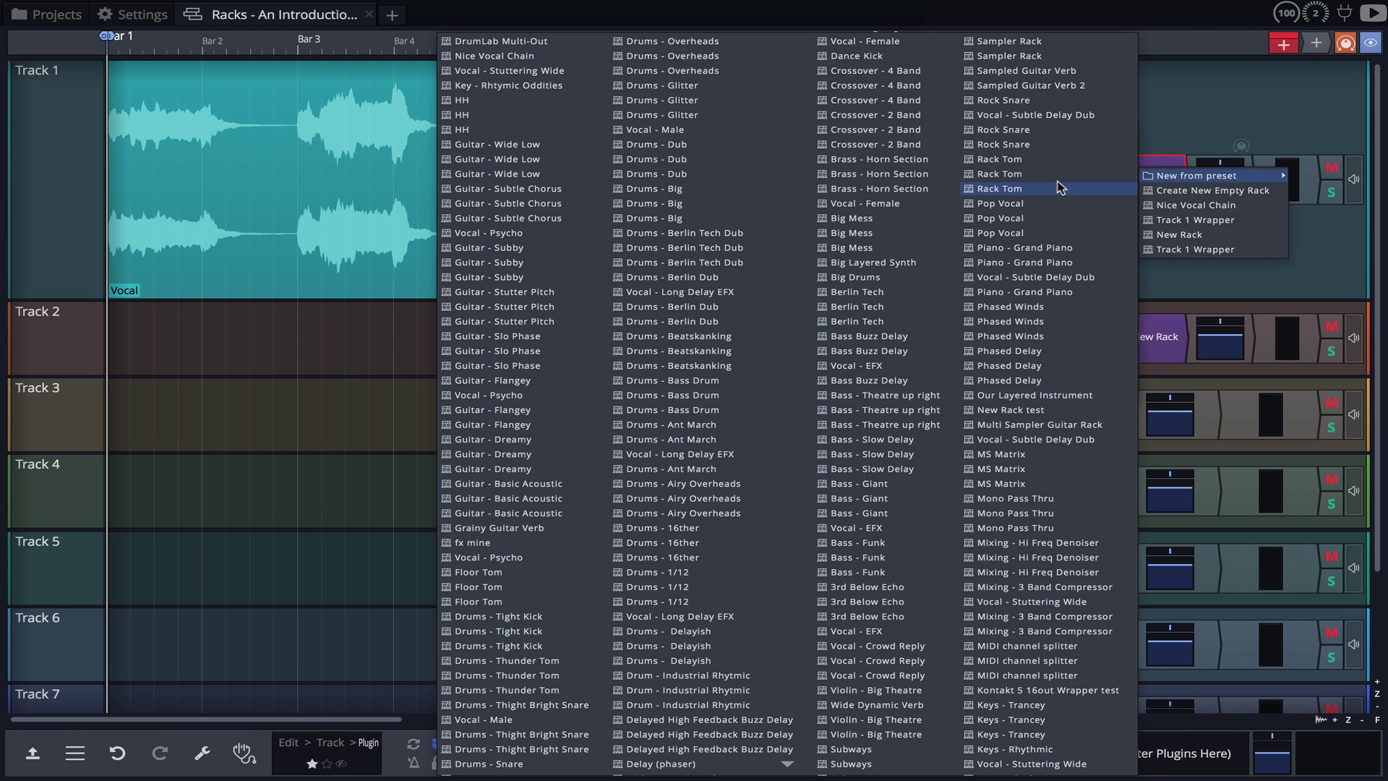
{"action": "left_click", "coordinate": [1030, 189]}
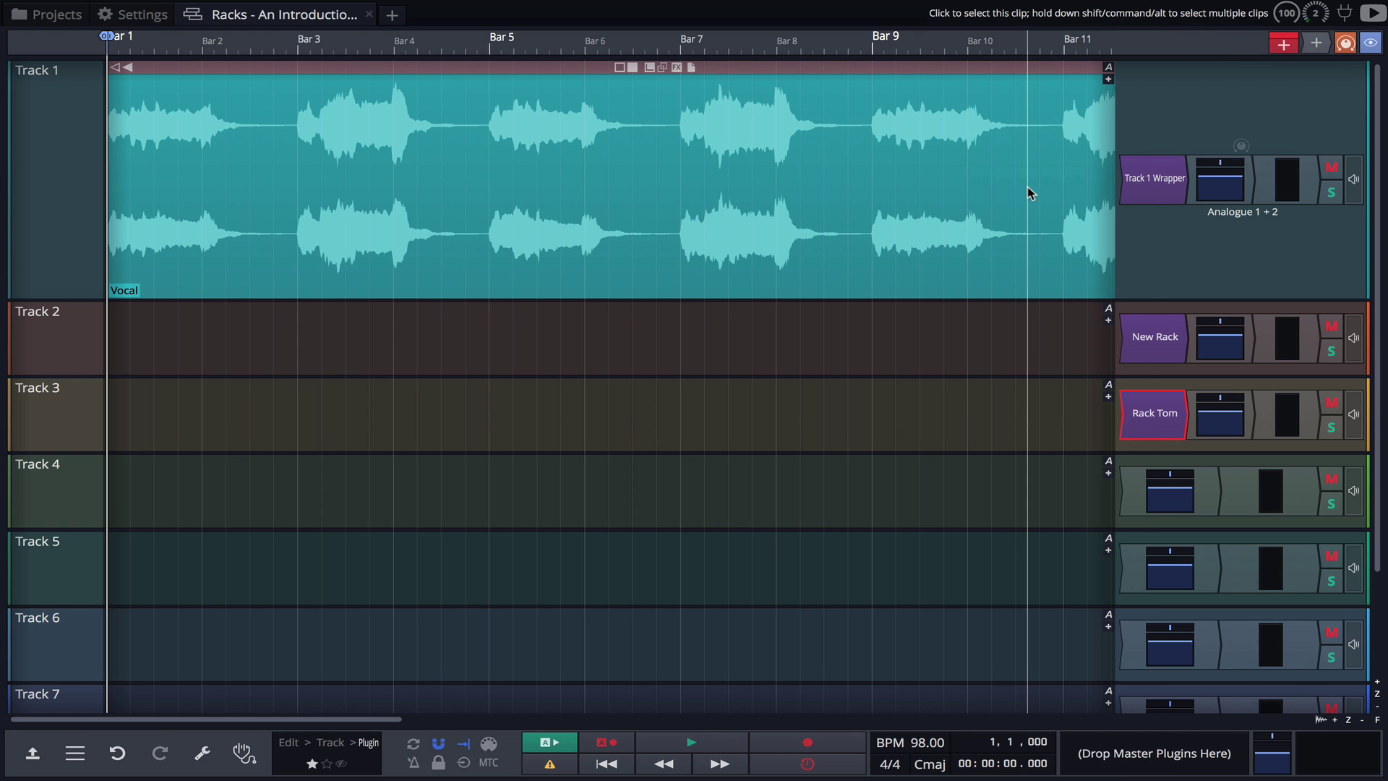